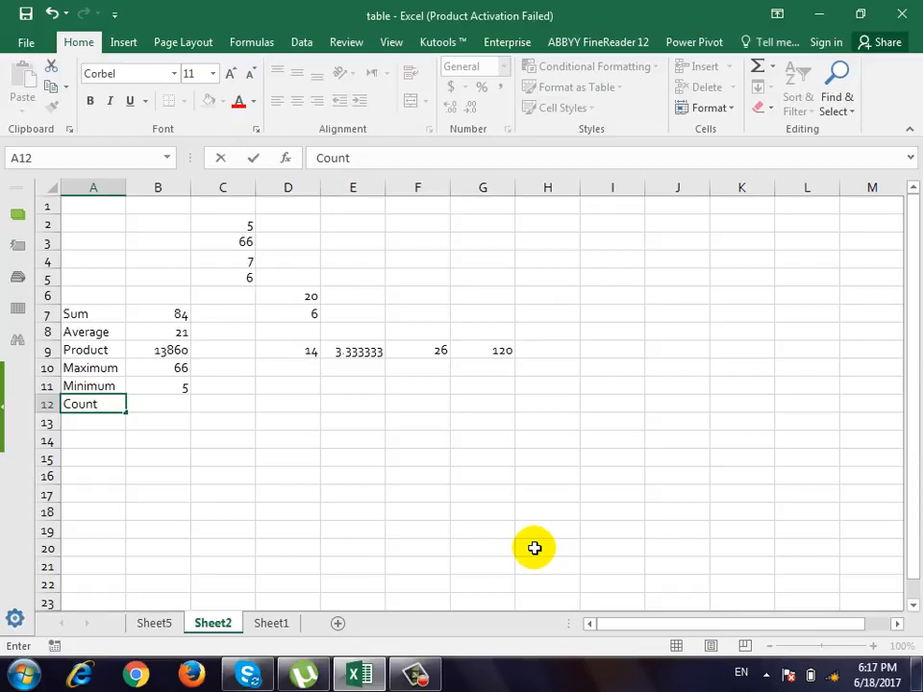
Confirm the Count label in A12 and enter the label counta in A13
key("Return")
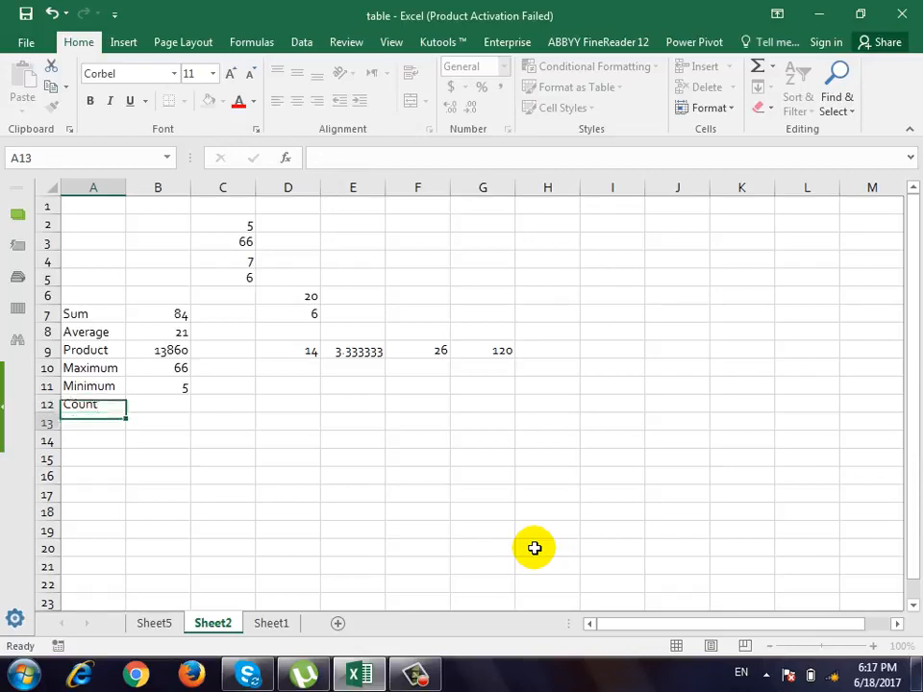
type("count")
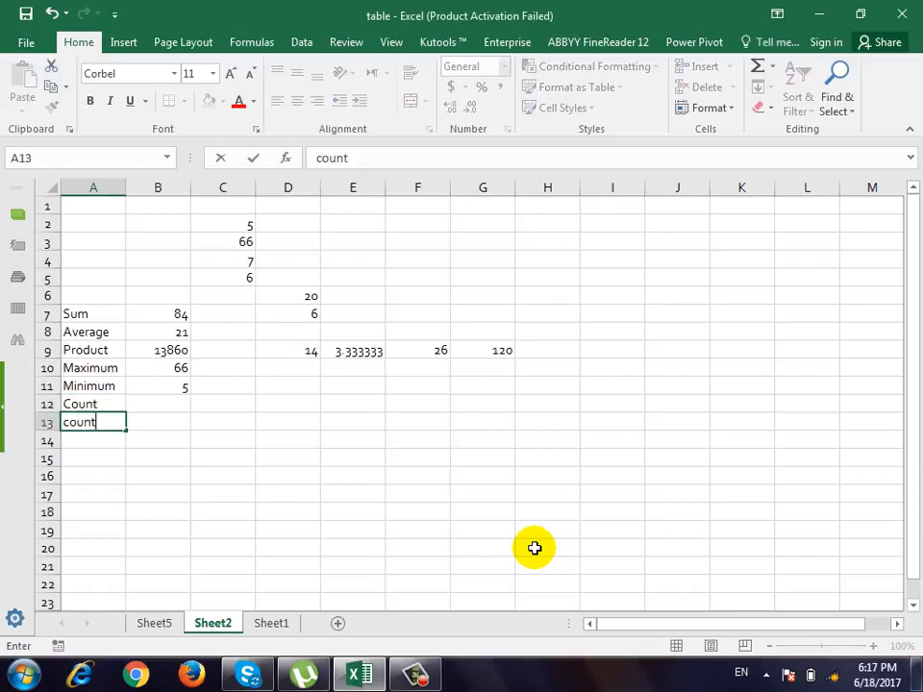
key("BackSpace")
key("BackSpace")
key("BackSpace")
key("BackSpace")
key("BackSpace")
type("counta")
key("Return")
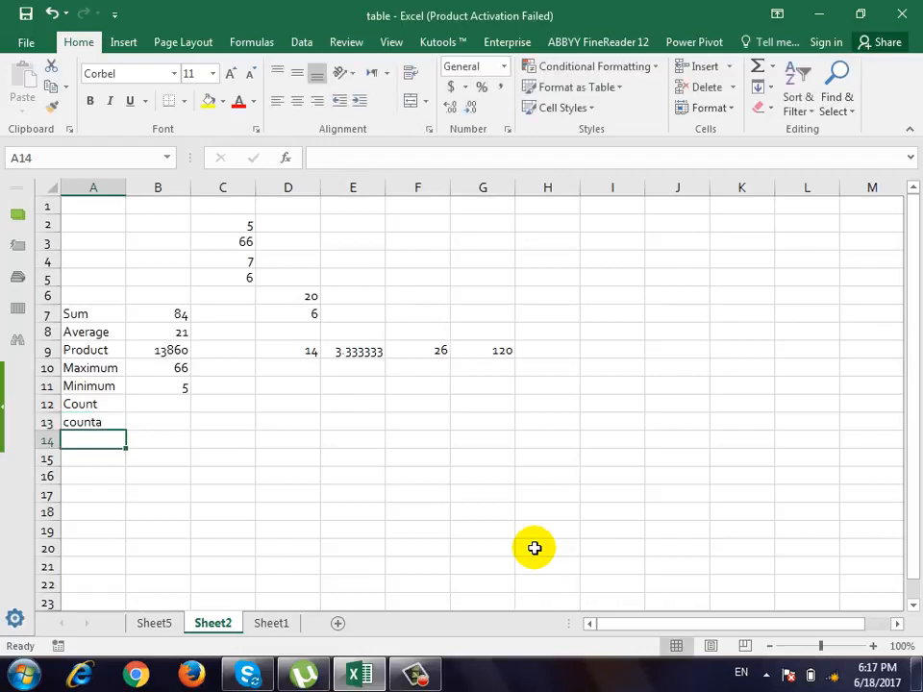
Add the labels countif in A14 and countblank in A15
type("countif")
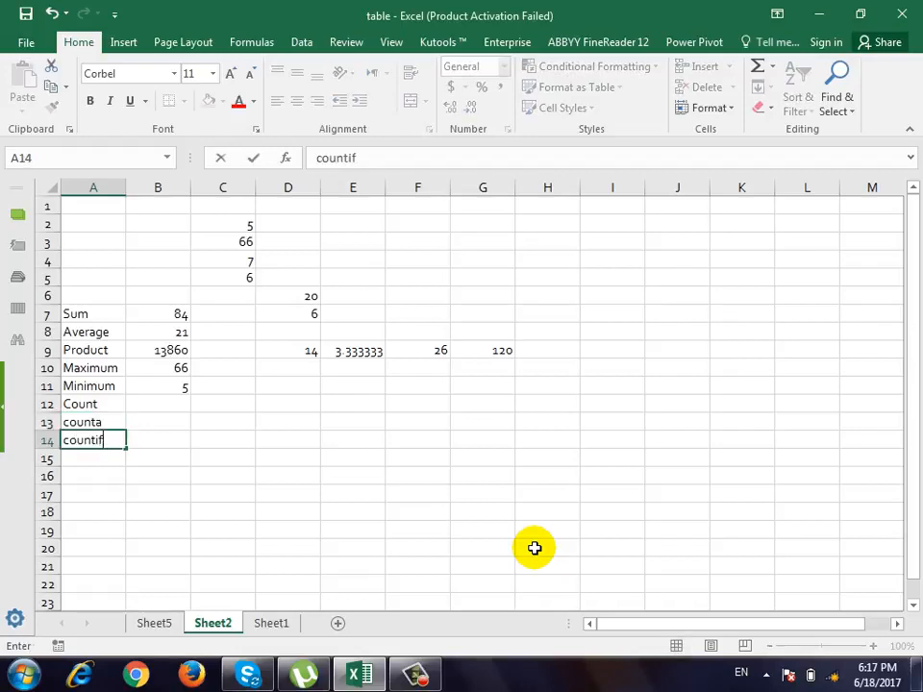
key("Return")
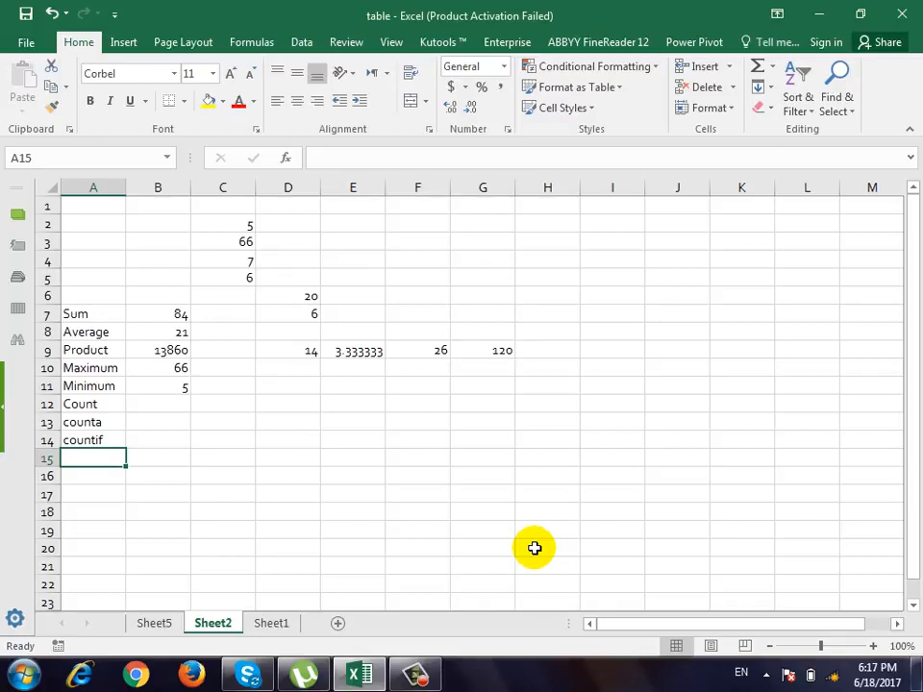
type("countbln")
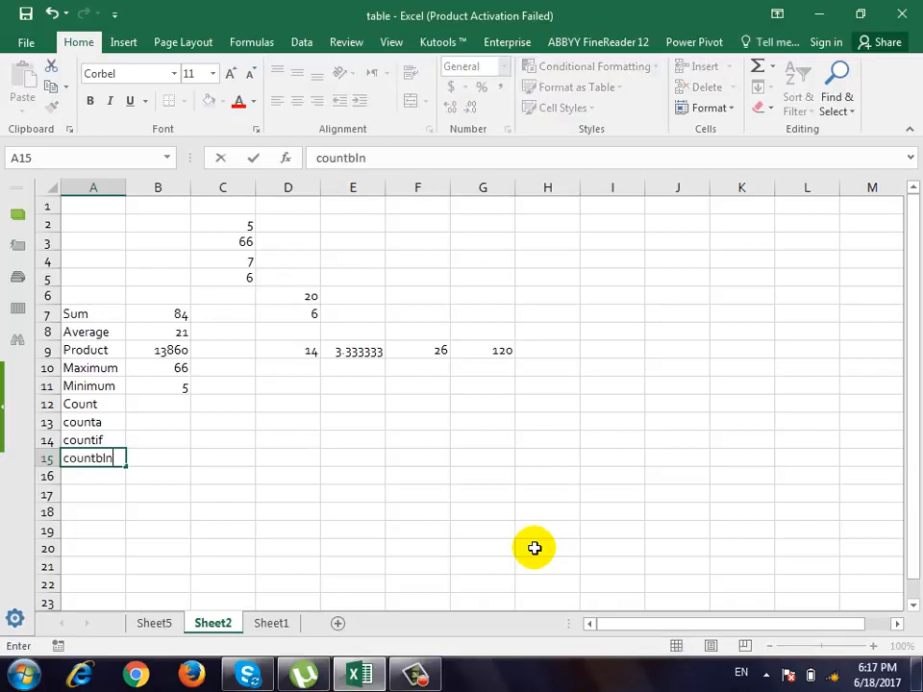
key("BackSpace")
type("ank")
key("Return")
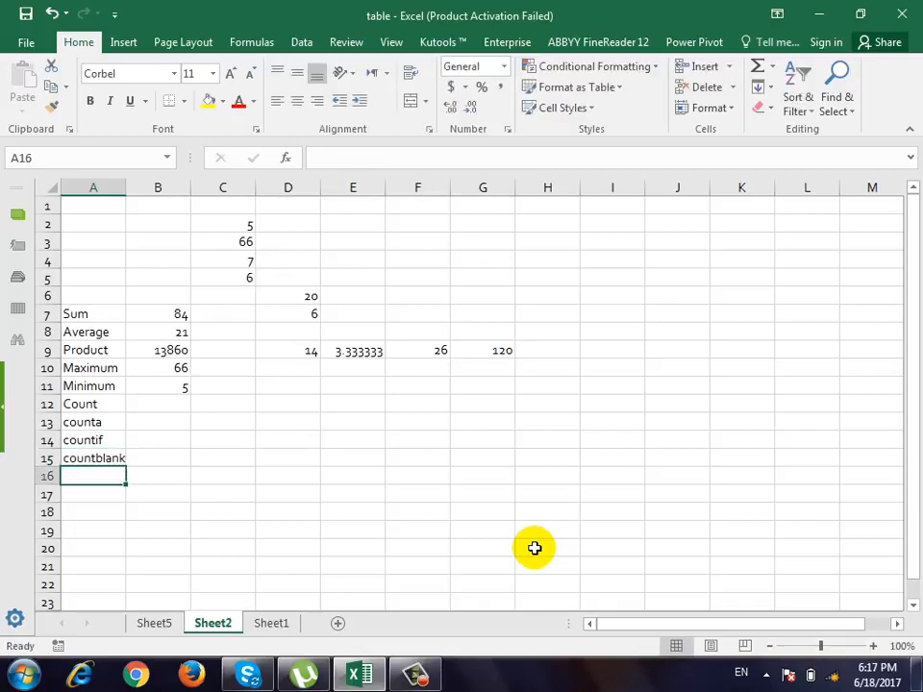
Enter a COUNT formula over the range C2:C5 in B12, beside the Count label
key("Right")
key("Up")
key("Left")
key("Up")
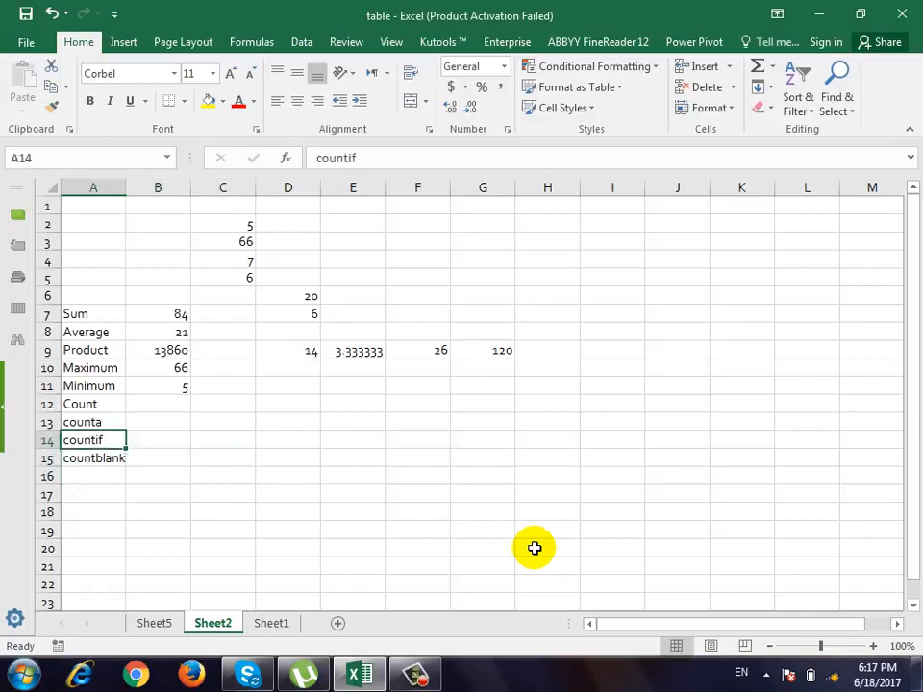
key("Right")
key("Up")
key("Up")
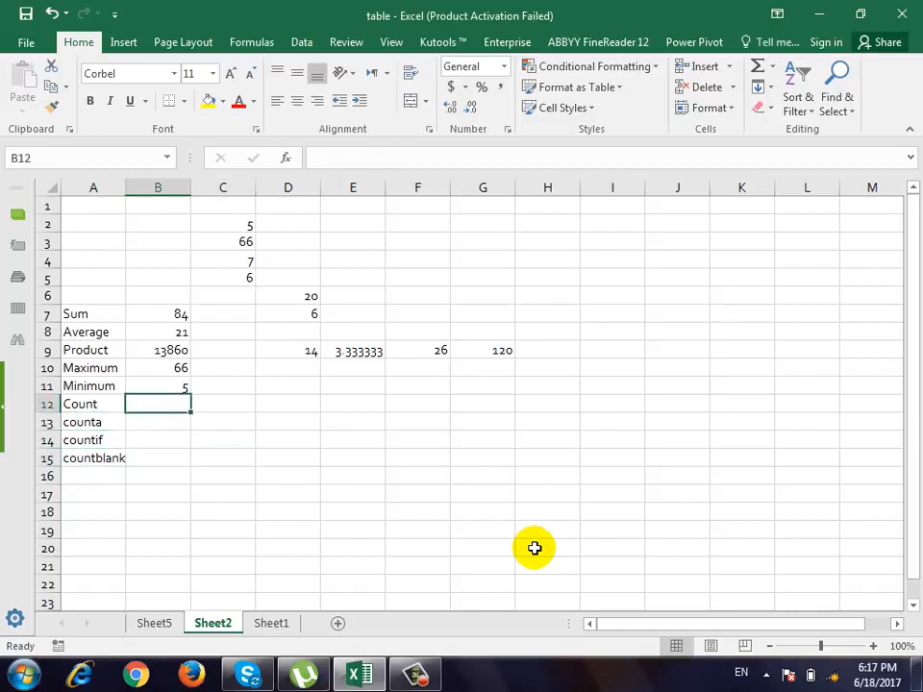
type("=count")
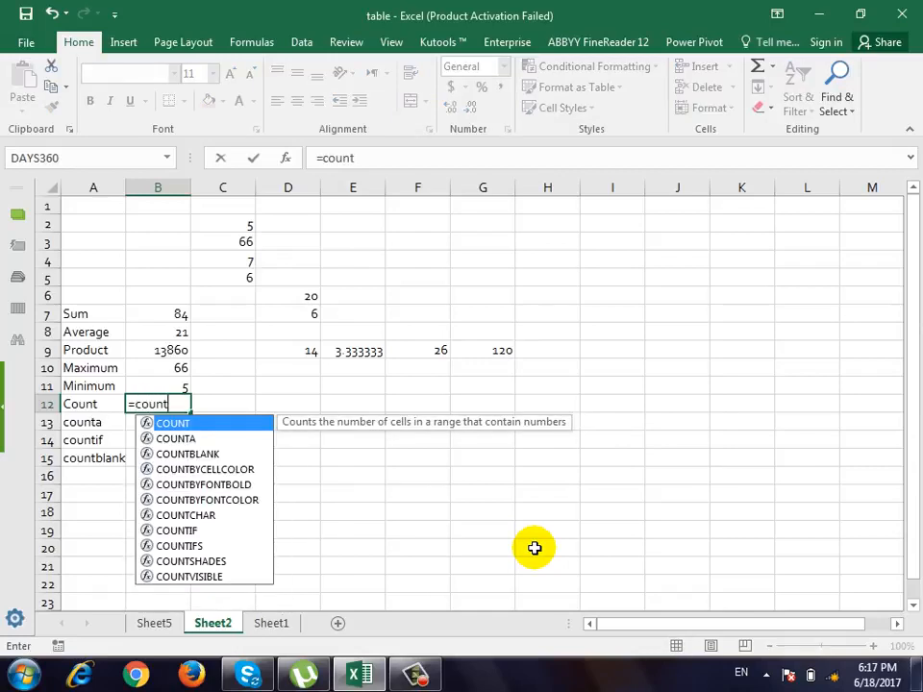
type("(")
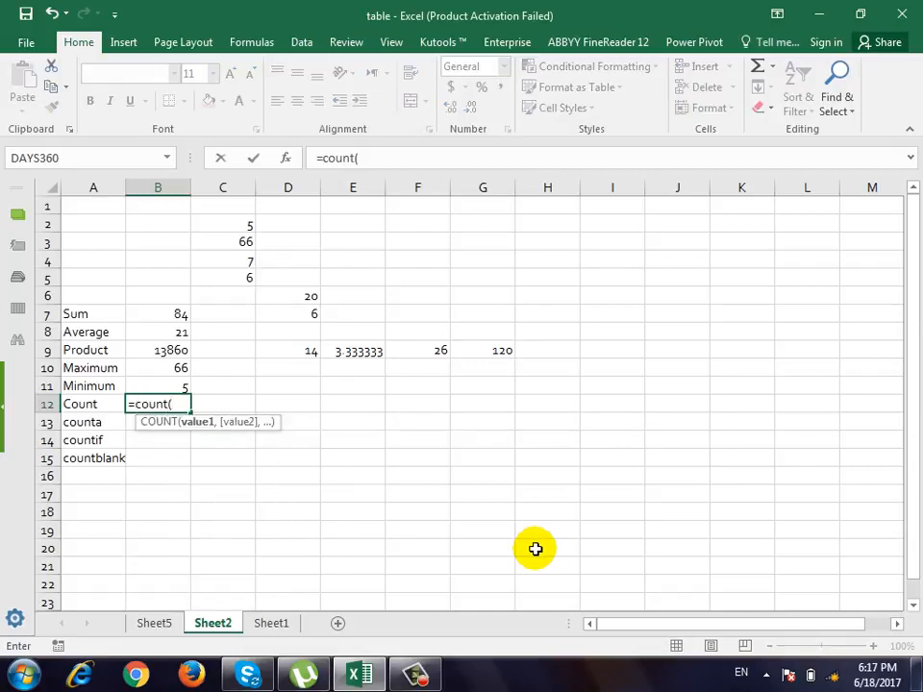
left_click_drag(247, 226, 247, 274)
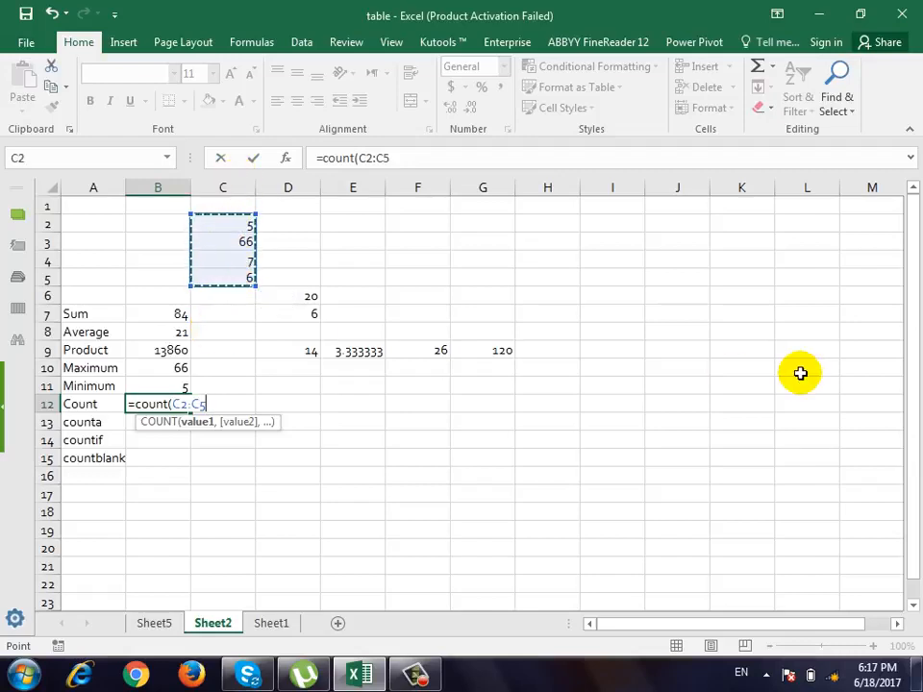
type(")")
key("Return")
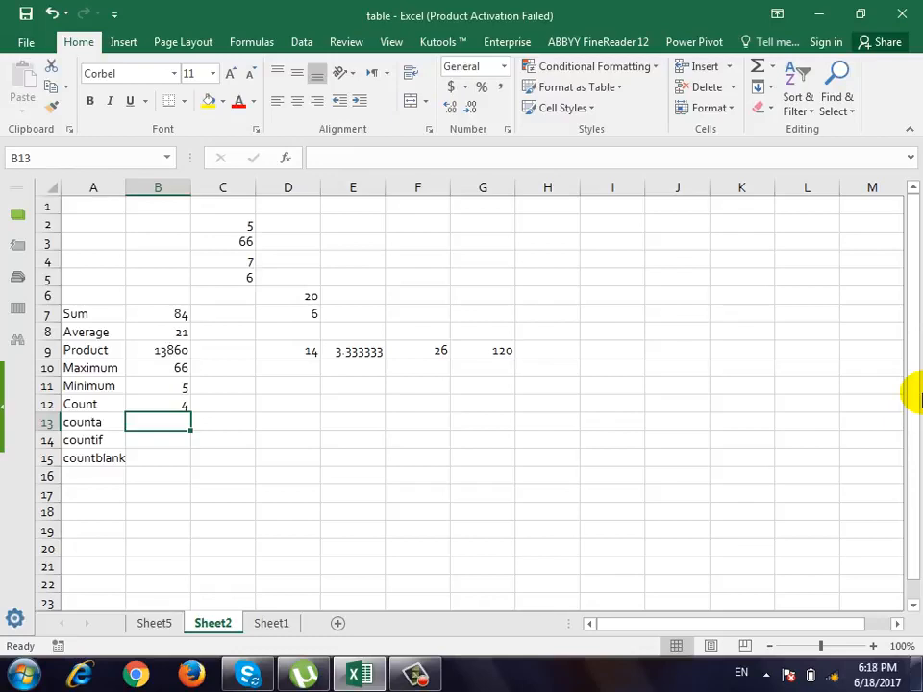
Replace the number in C4 with the text dd and check the COUNT result in B12
key("Up")
key("Up")
key("Right")
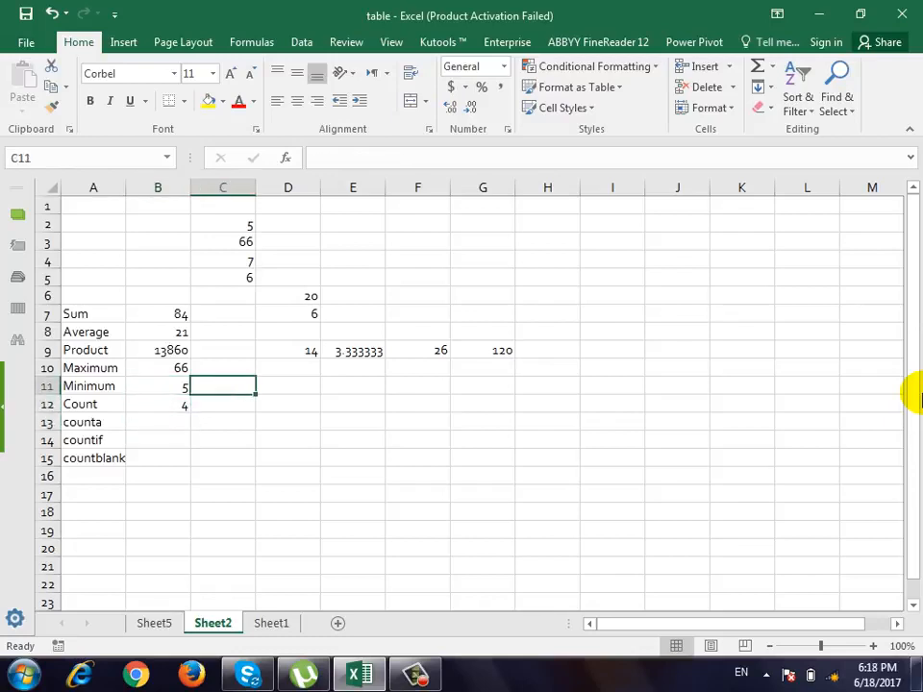
key("Up")
key("Up")
key("Right")
key("Left")
key("Up")
key("Up")
key("Up")
key("Up")
key("Up")
key("Up")
key("Up")
key("Up")
key("Down")
key("Down")
key("Down")
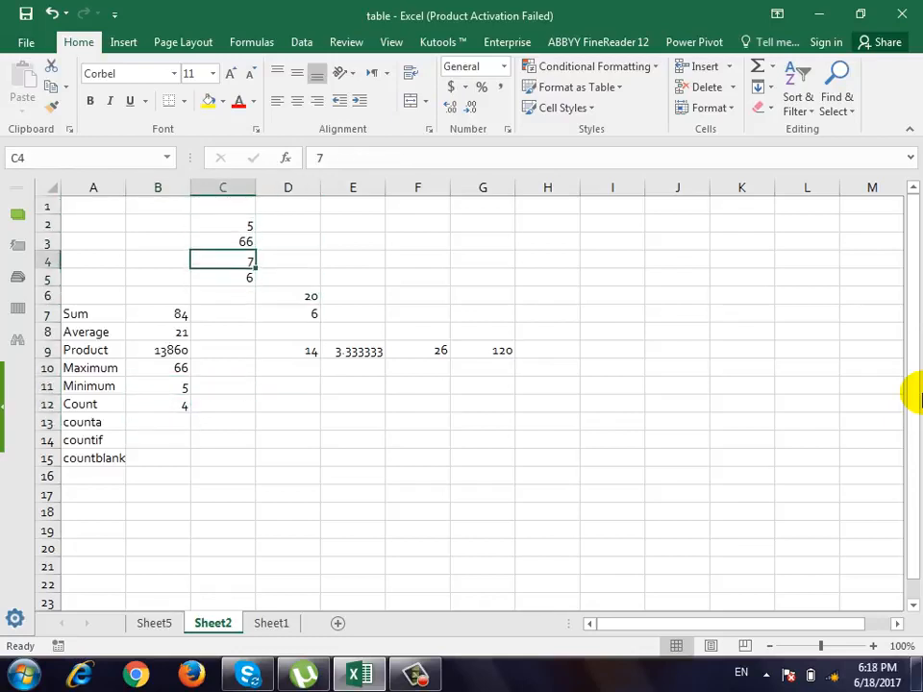
type("dd")
key("Return")
key("Down")
key("Down")
key("Down")
key("Left")
key("Down")
key("Down")
key("Down")
key("Down")
key("Down")
key("Down")
key("Down")
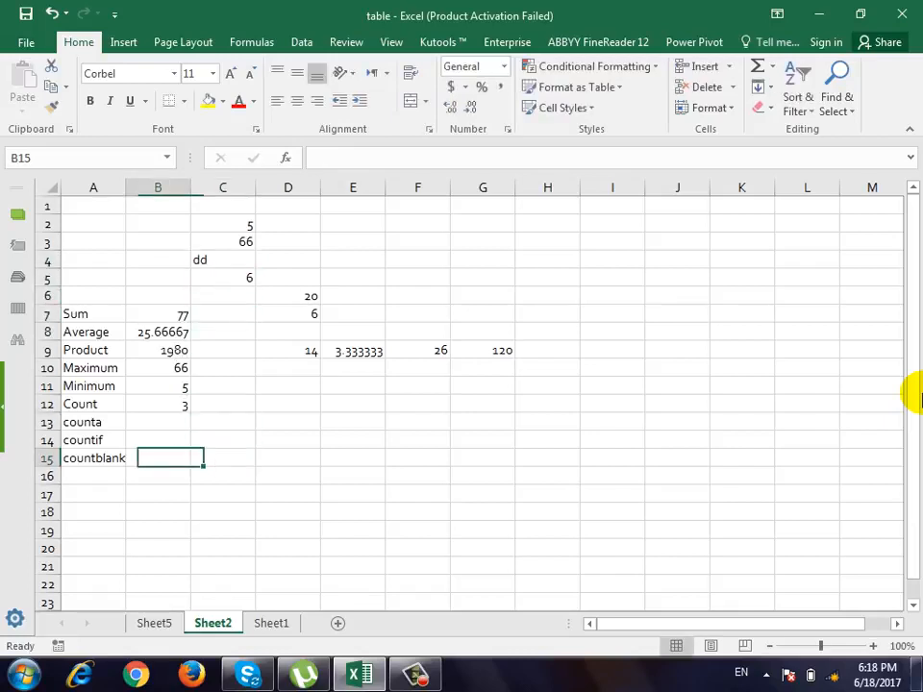
key("Up")
key("Up")
key("Up")
key("Right")
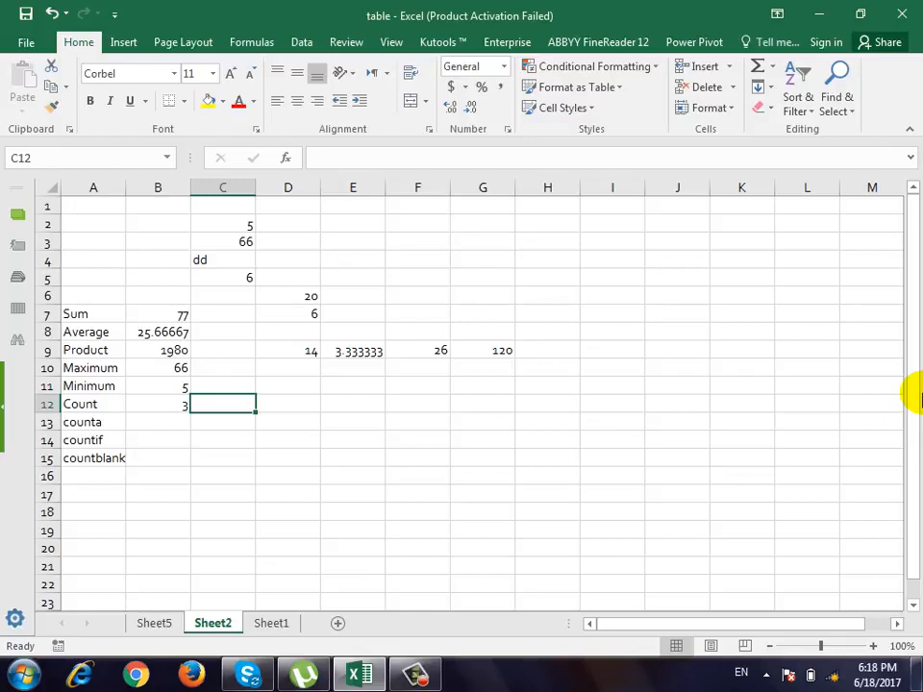
Restore the number 7 in C4
key("Up")
key("Up")
key("Up")
key("Up")
key("Up")
key("Up")
key("Up")
key("Up")
type("7")
key("Return")
Enter a COUNTA formula over the range C2:C5 in B13, beside the counta label
key("Left")
key("Down")
key("Down")
key("Down")
key("Down")
key("Down")
key("Down")
key("Down")
key("Down")
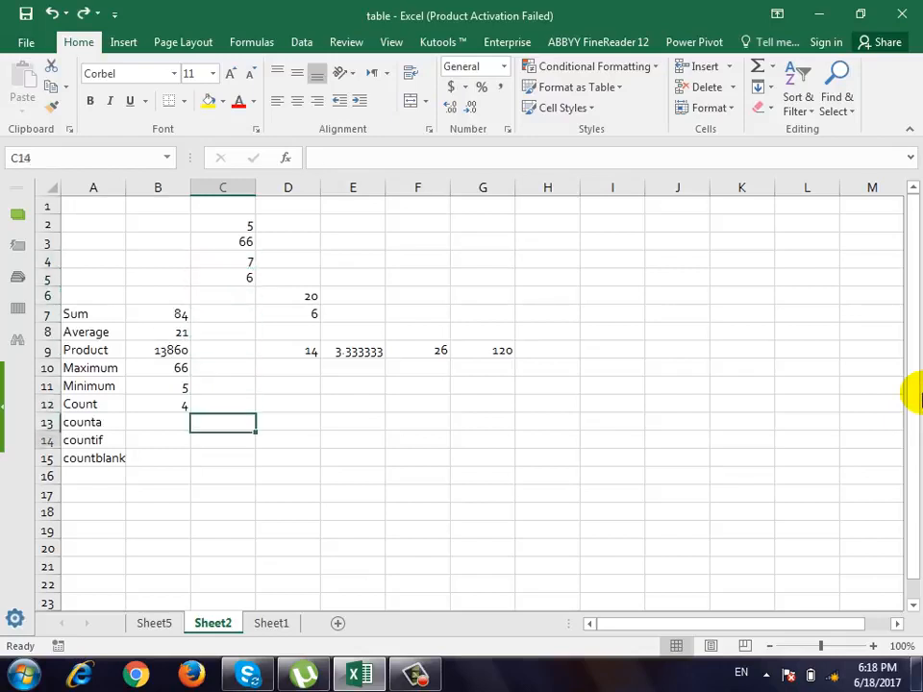
key("Down")
key("Down")
key("Up")
key("Up")
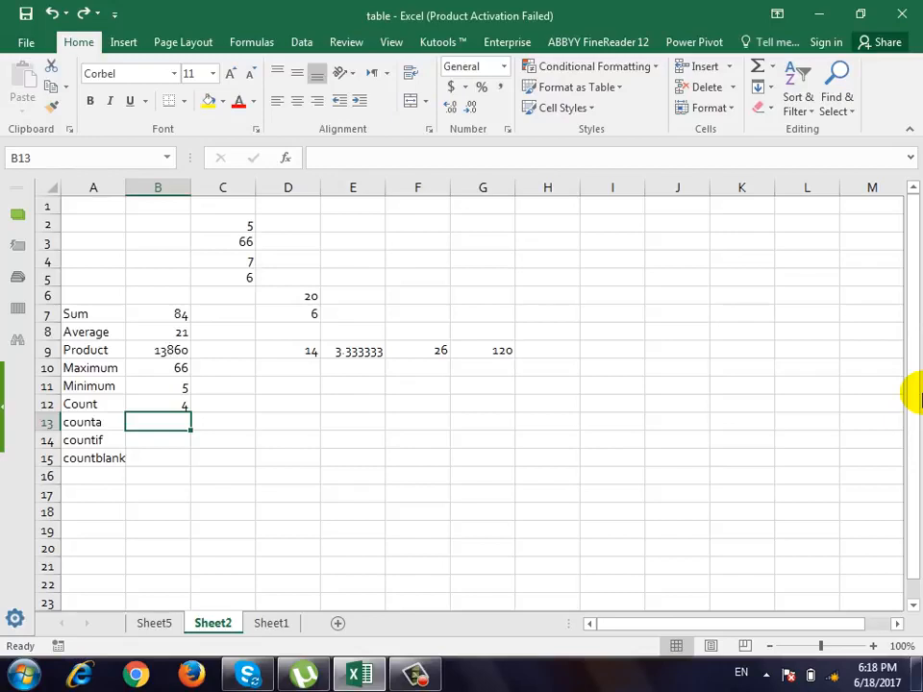
type("=count")
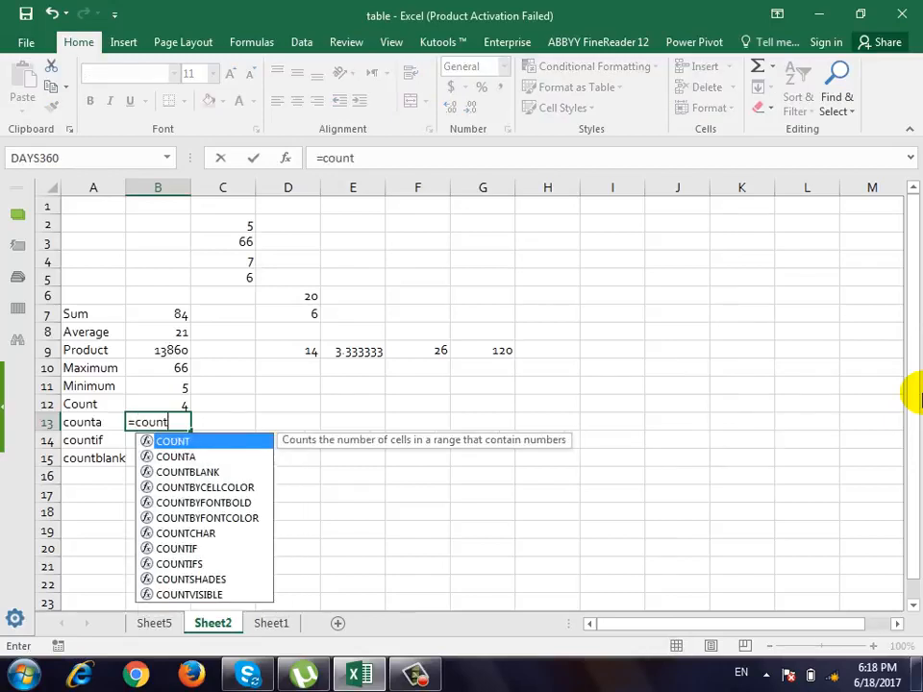
type("a(")
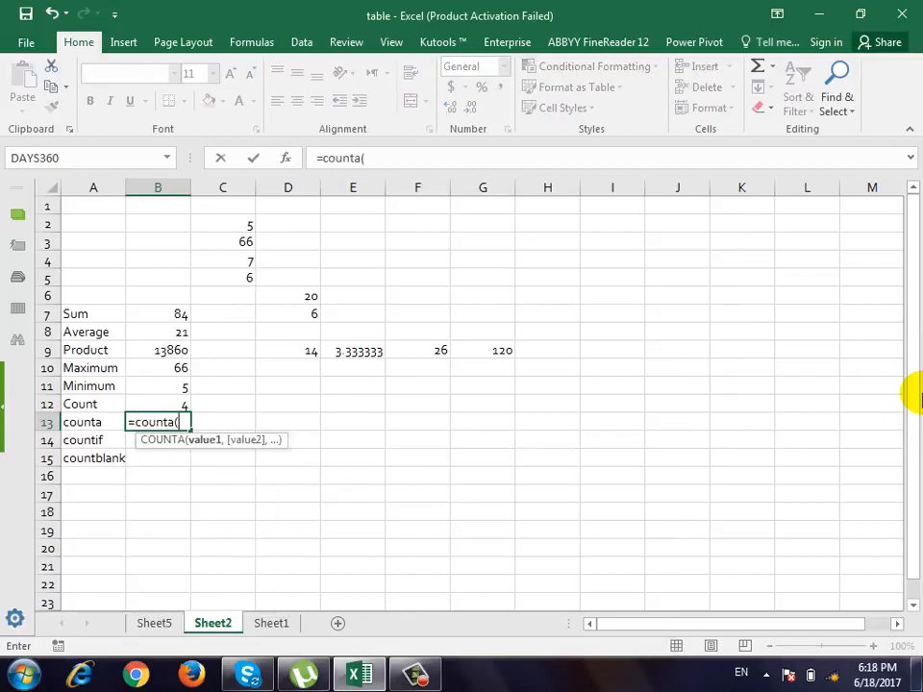
left_click_drag(243, 225, 242, 277)
type(")")
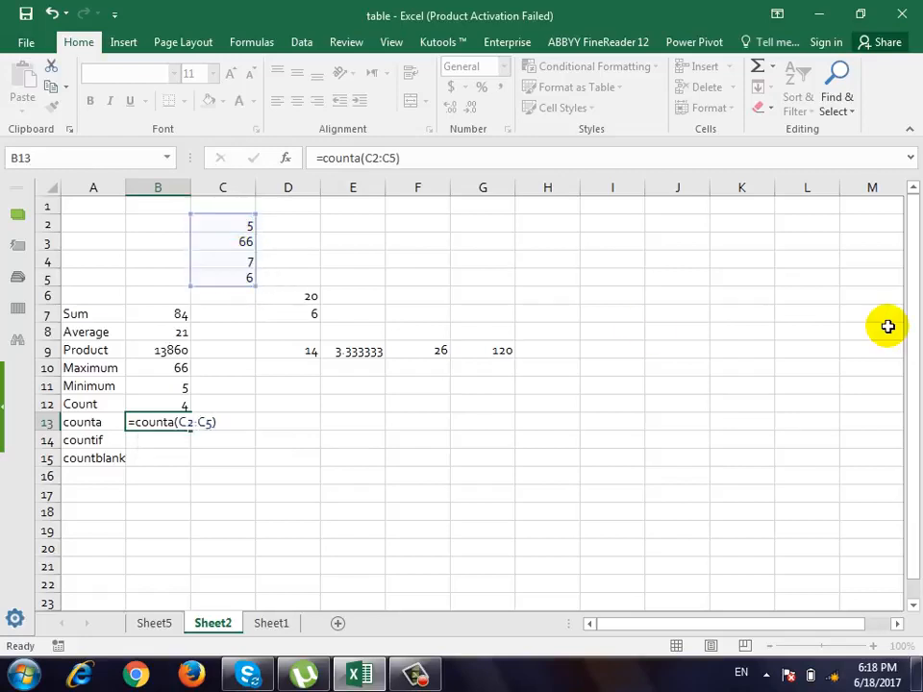
key("Return")
key("Up")
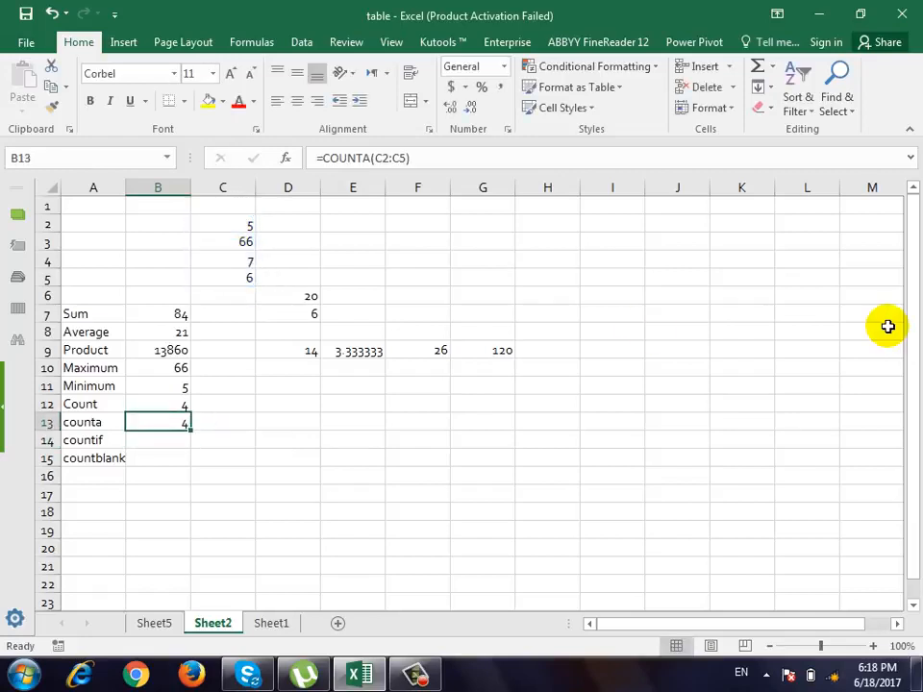
Replace the number in C4 with the text ss and compare the COUNT and COUNTA results in B12 and B13
key("Right")
key("Up")
key("ctrl+Up")
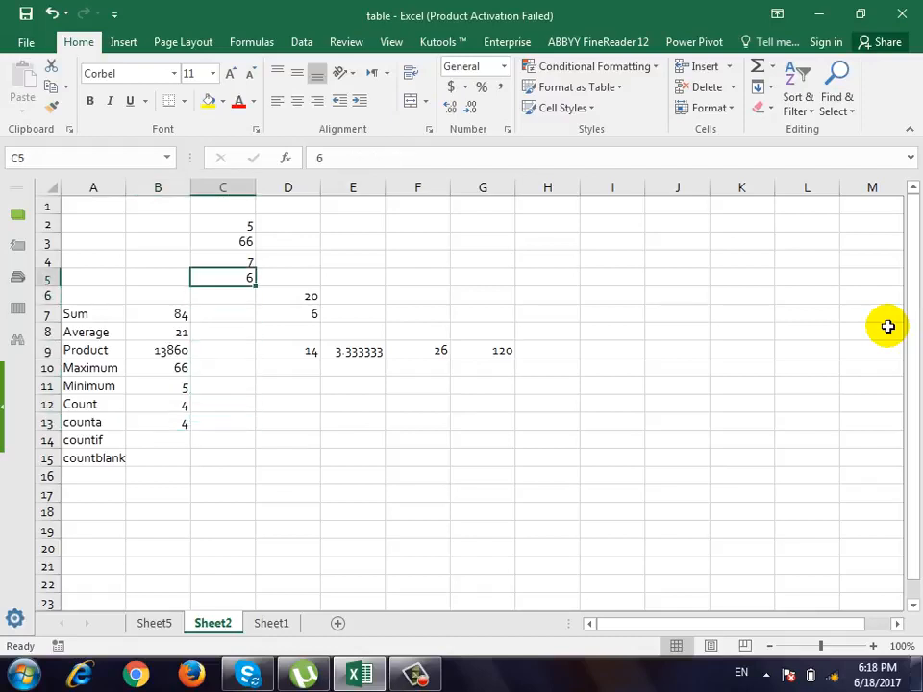
key("Up")
type("ss")
key("Return")
key("Down")
key("Down")
key("Down")
key("Down")
key("Down")
key("Down")
key("Down")
key("Down")
key("Down")
key("Down")
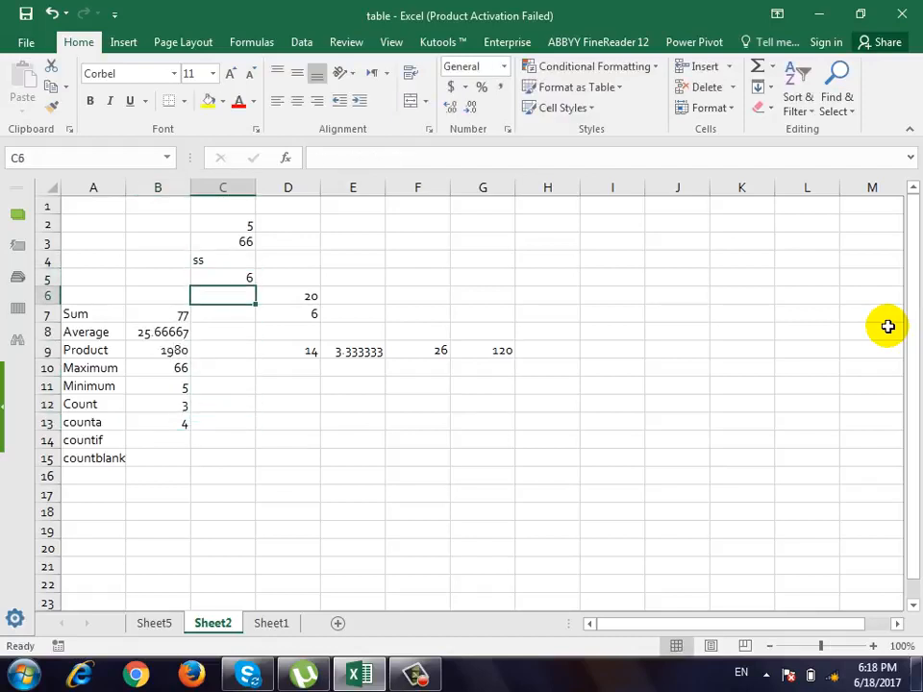
key("Left")
key("Up")
key("Up")
key("Up")
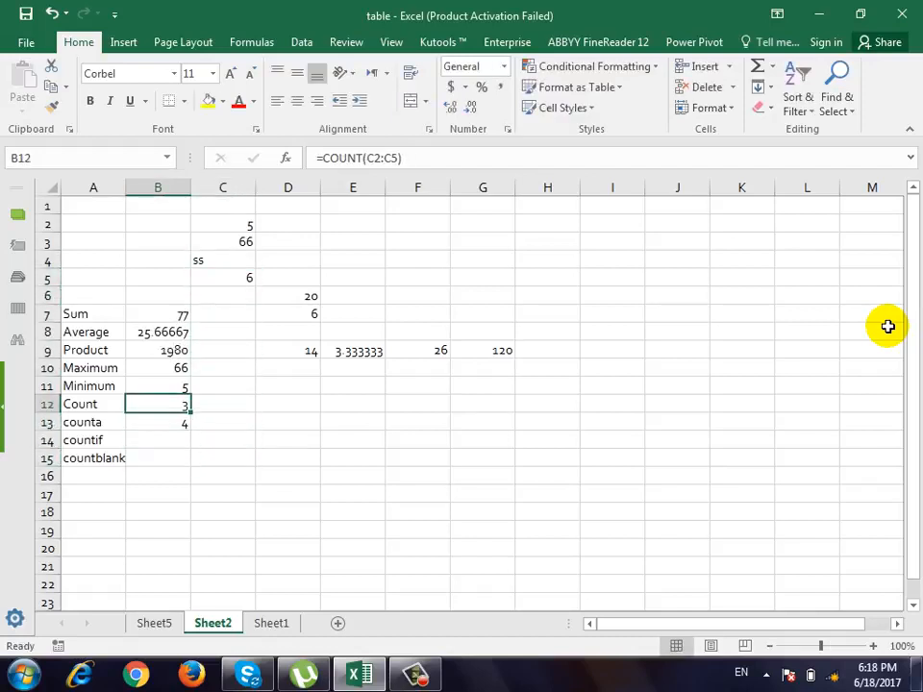
key("Down")
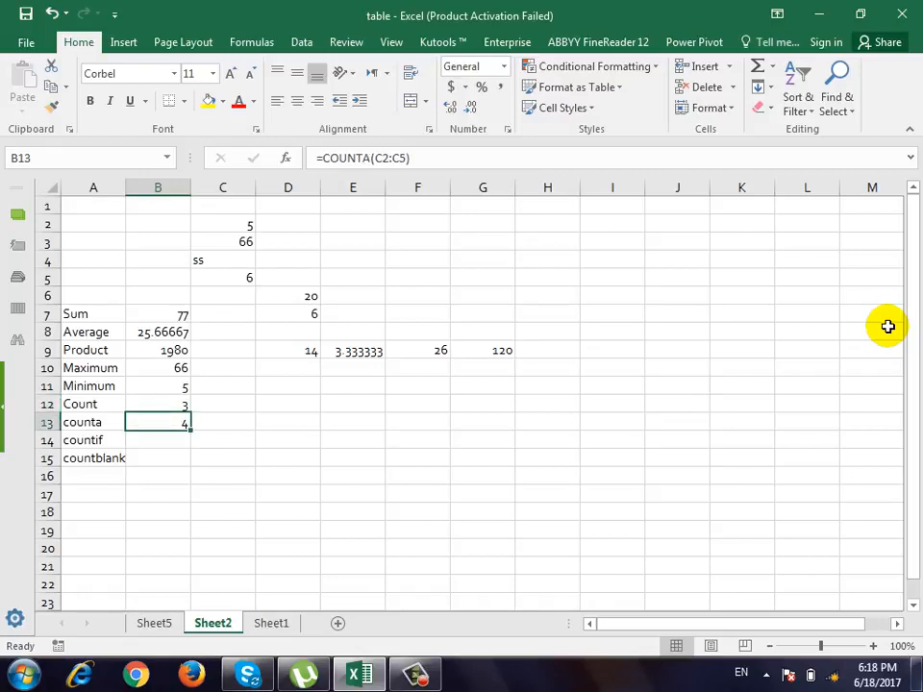
key("Down")
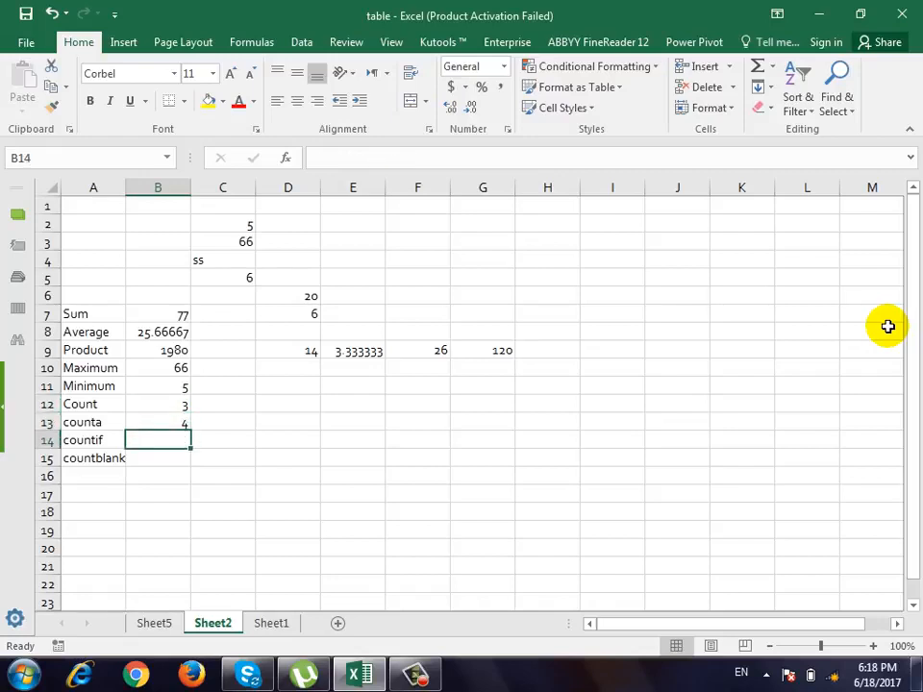
Enter the heading name in E12 and fill E13:E16 with two first names in alternation
left_click(335, 402)
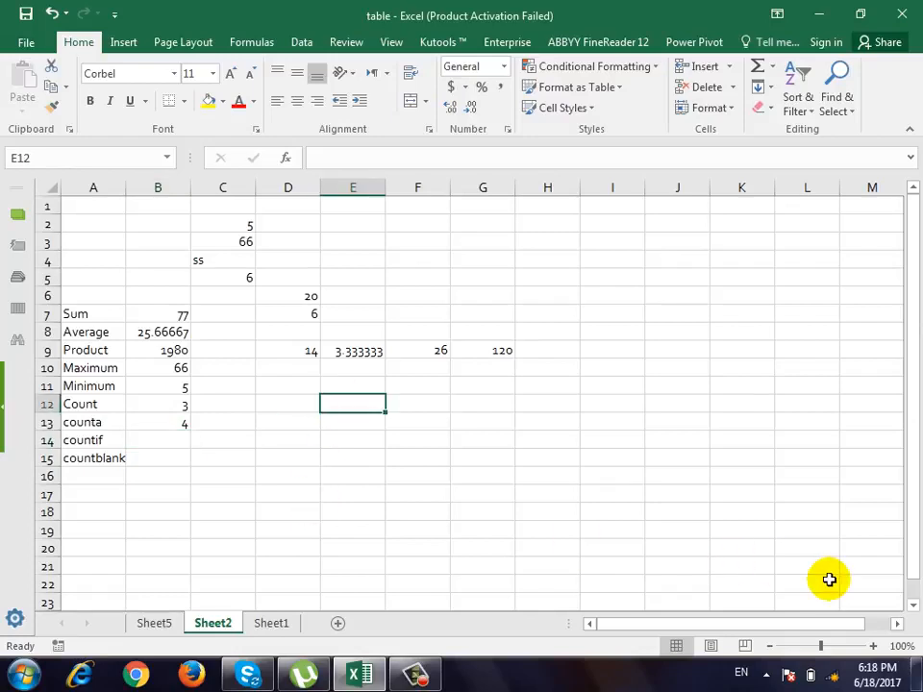
type("name")
key("Return")
type("ali")
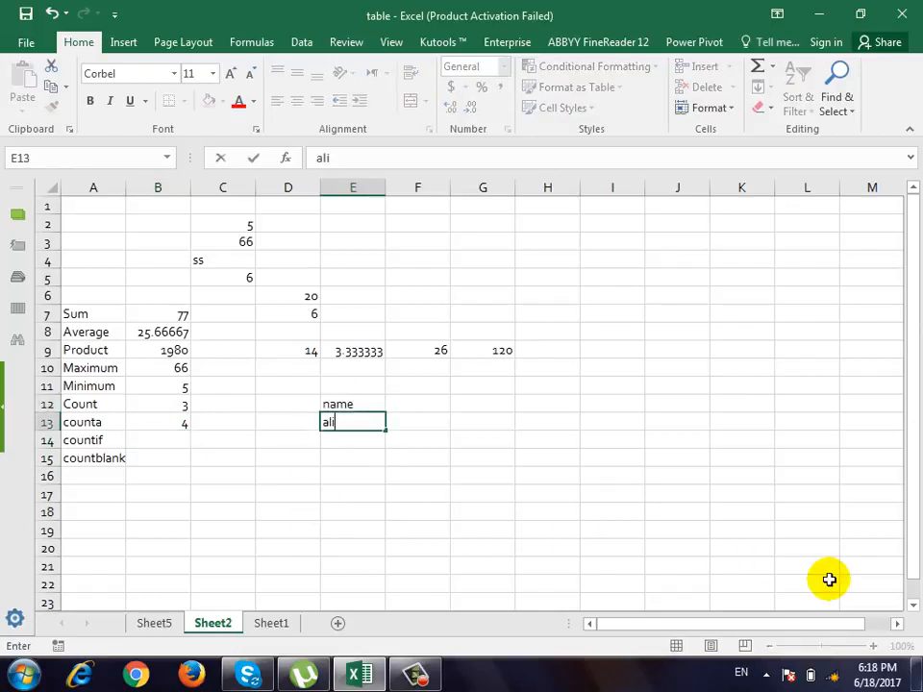
key("Return")
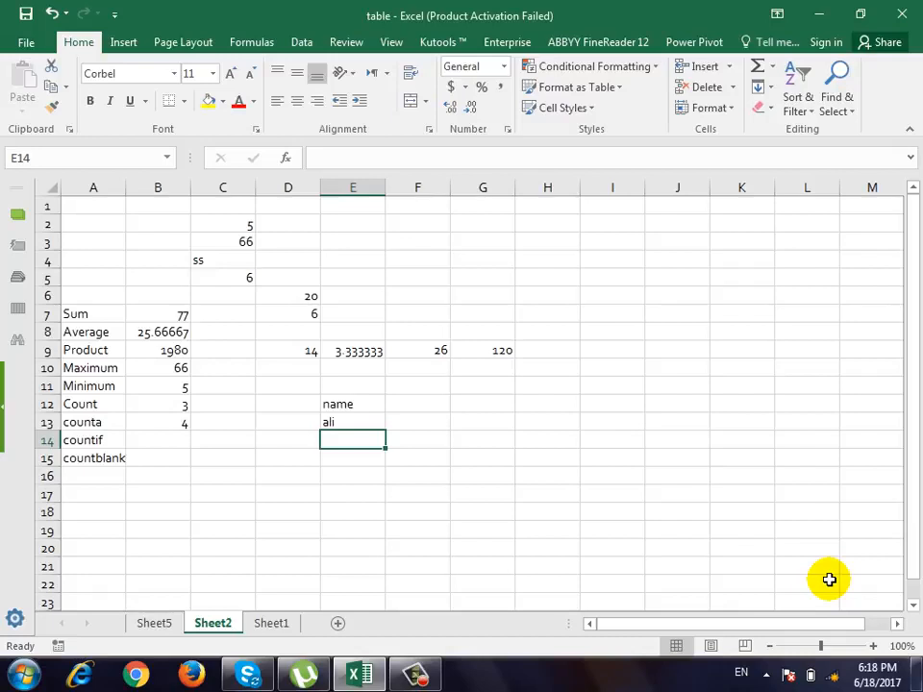
type("wali")
key("Return")
type("ali")
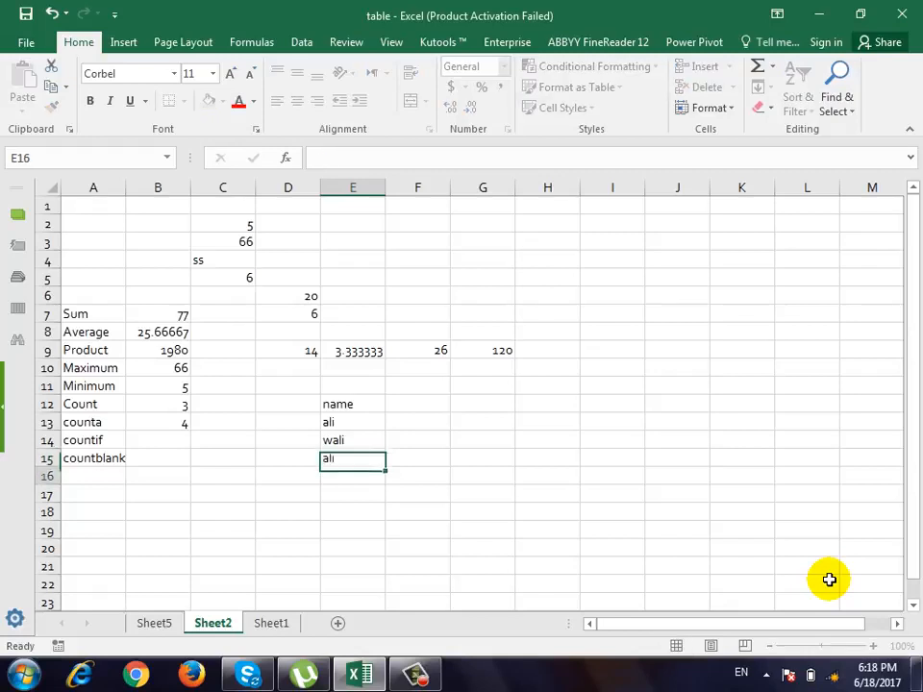
key("Return")
type("wali")
key("Return")
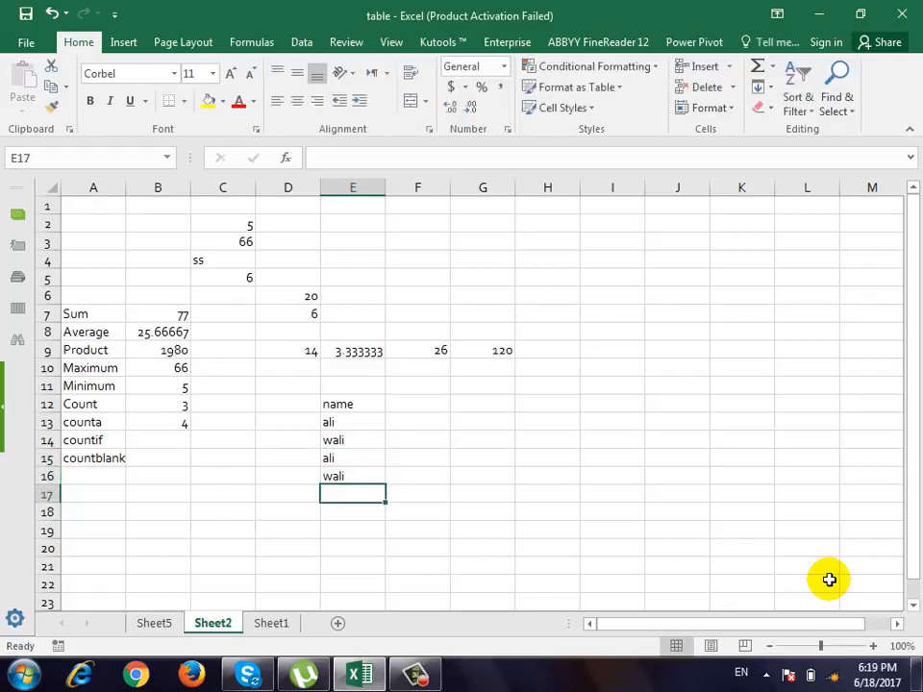
key("Up")
key("Up")
key("Up")
key("Up")
key("Down")
key("Down")
key("Down")
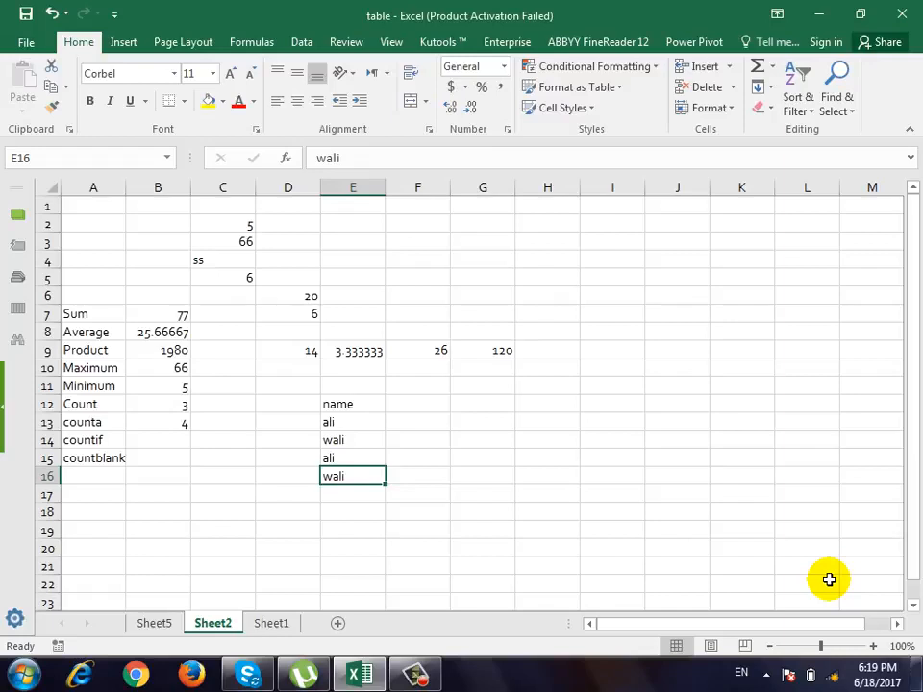
Enter a COUNTIF formula in B14 that counts the cells in E13:E16 matching the first name in E13
key("Left")
key("Left")
key("Up")
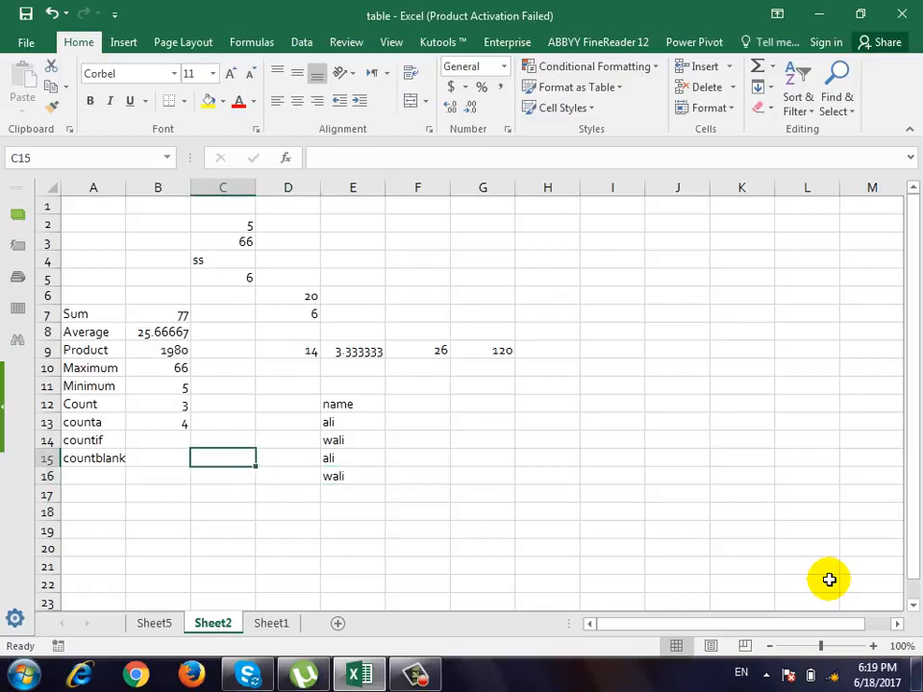
key("Left")
key("Up")
key("Left")
key("Right")
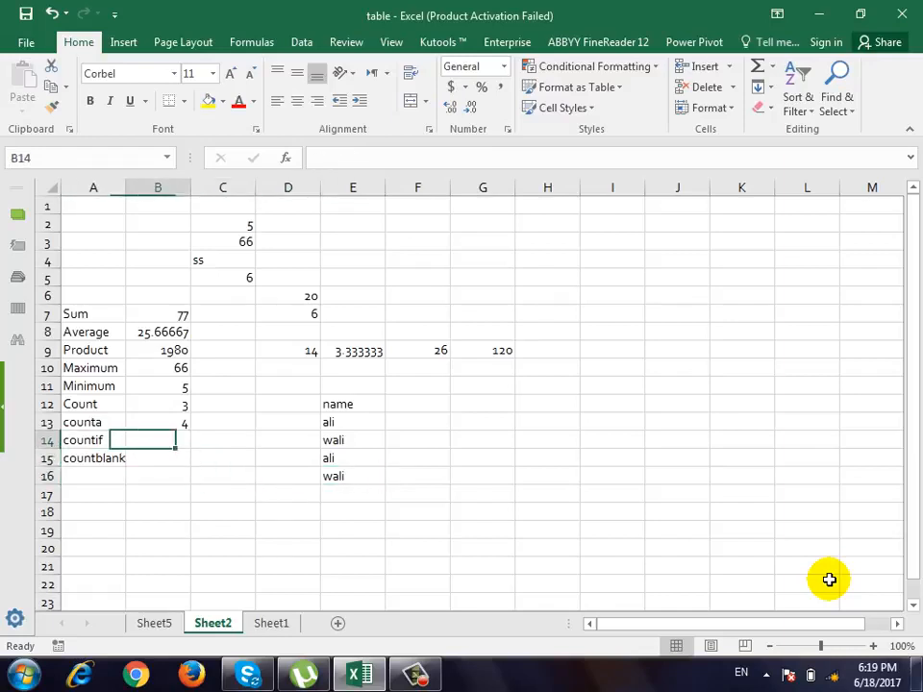
type("=count")
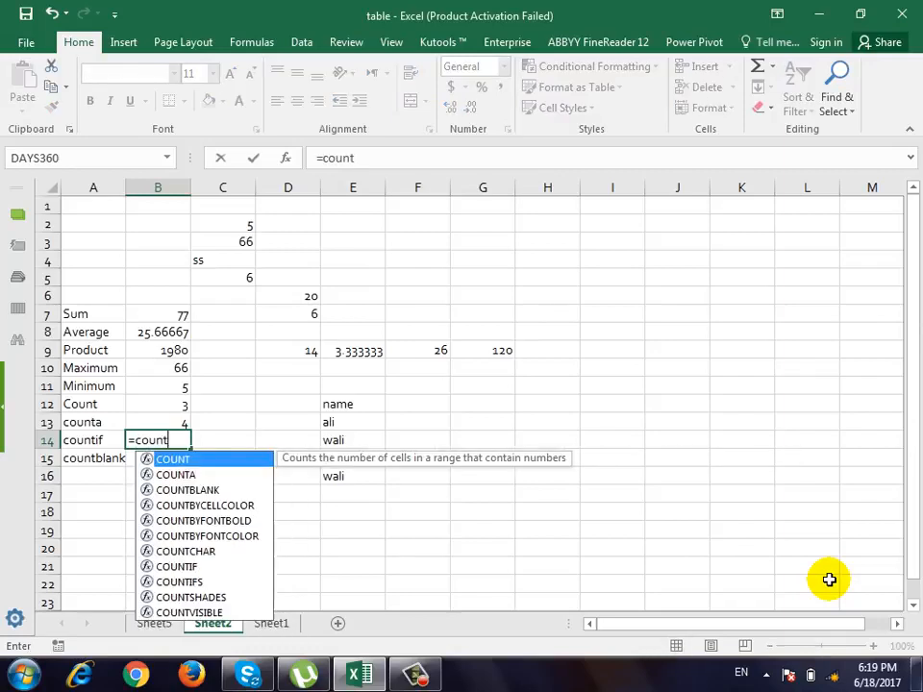
type("if(")
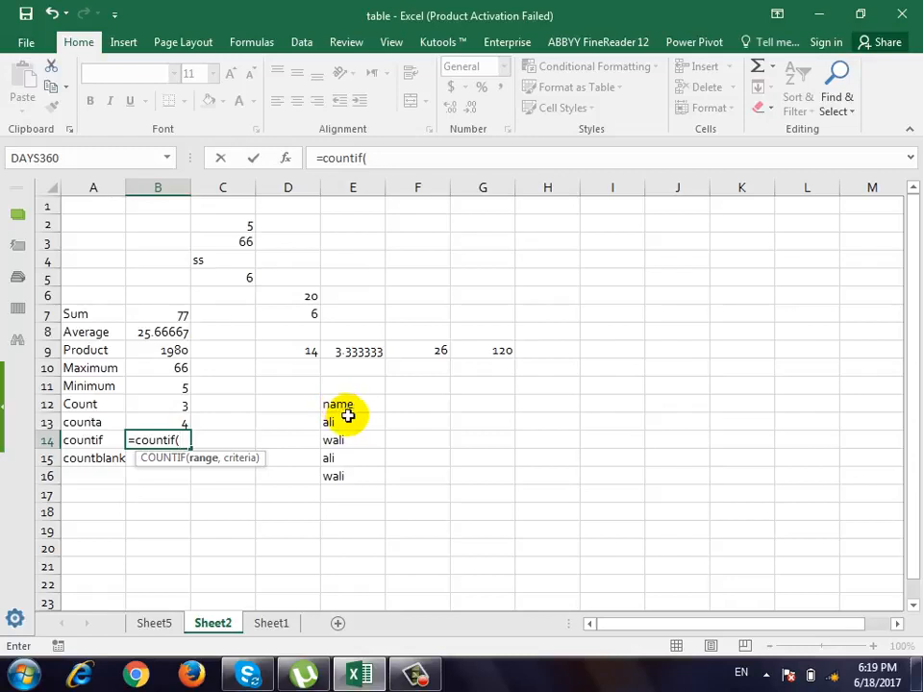
left_click_drag(350, 423, 350, 473)
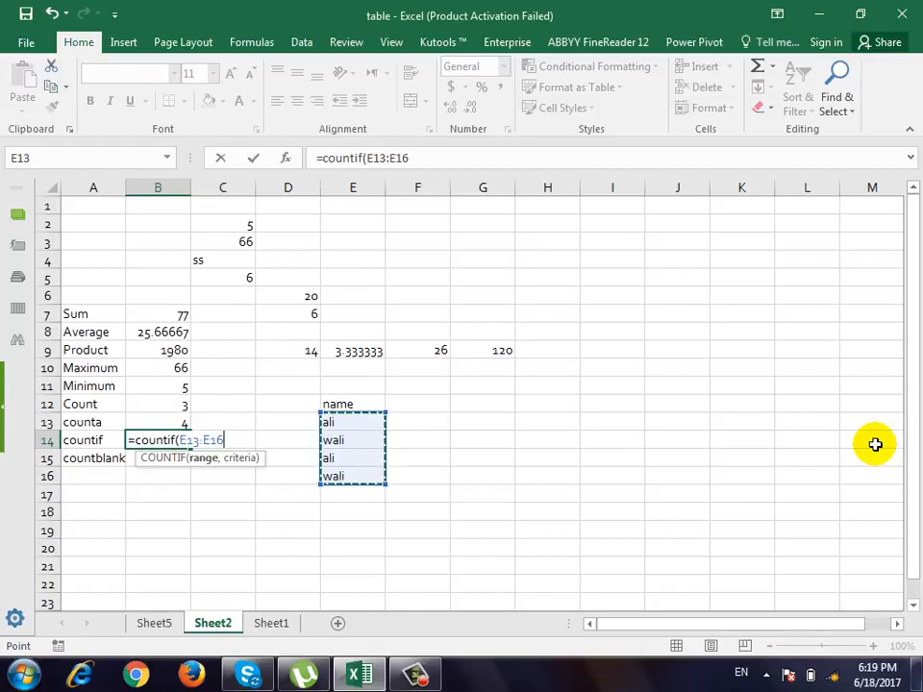
type(",\"")
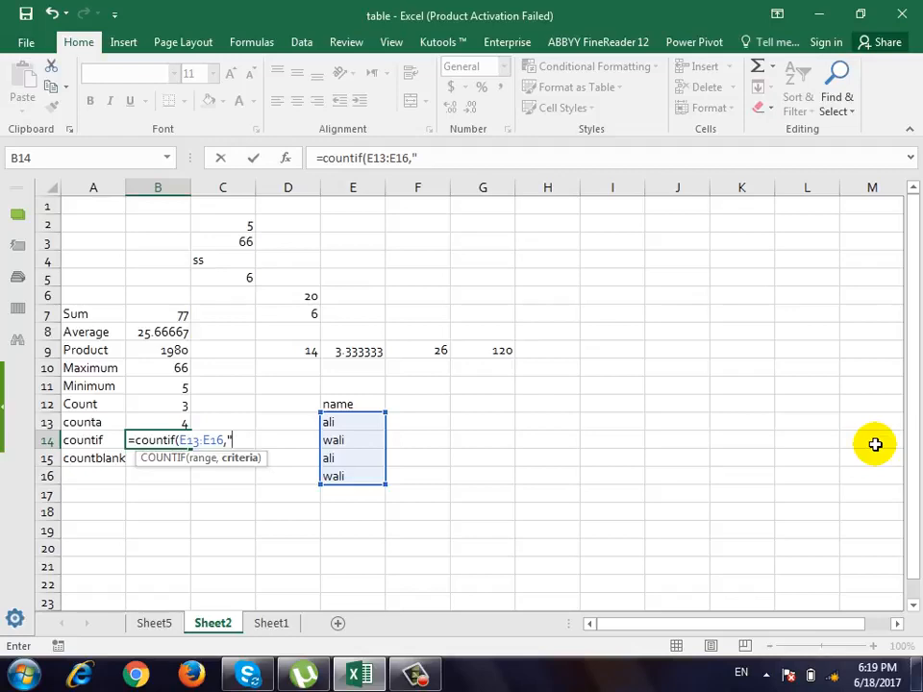
type("ali\")")
key("Return")
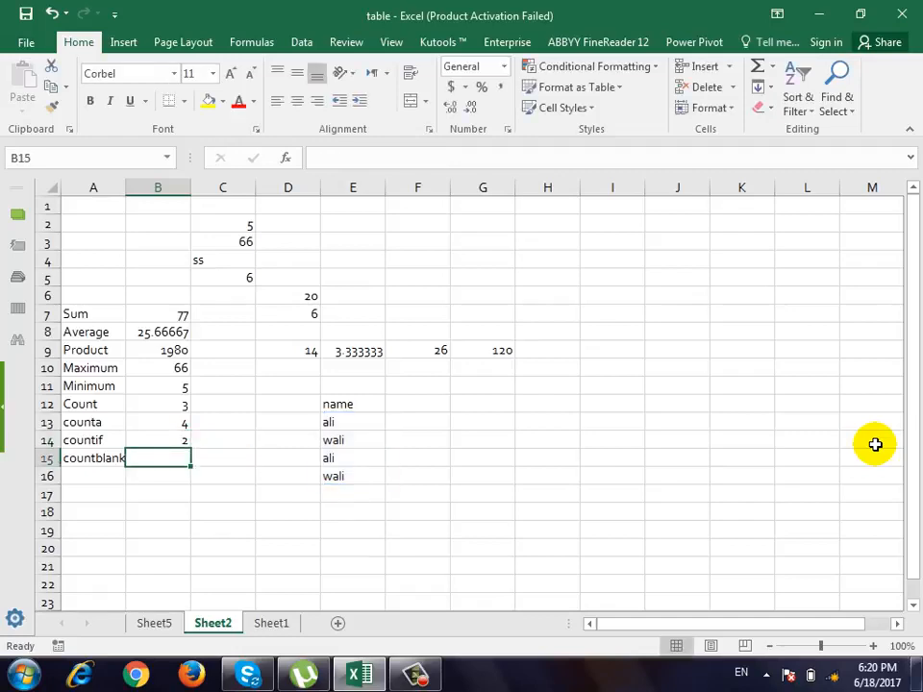
key("Left")
key("Up")
key("Right")
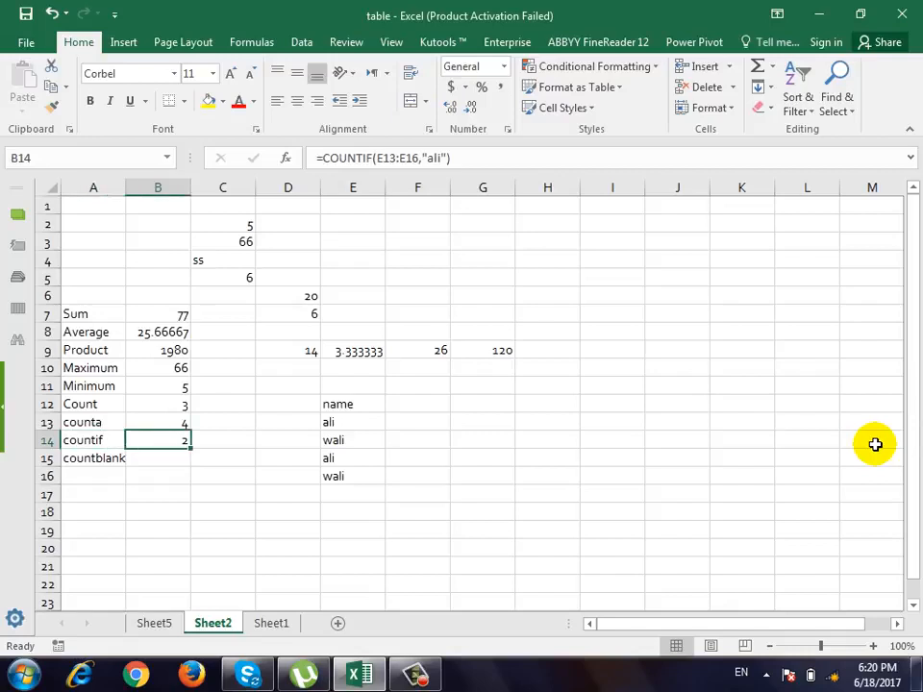
Enter a COUNTBLANK formula over the range C2:D9 in B15, beside the countblank label
key("Down")
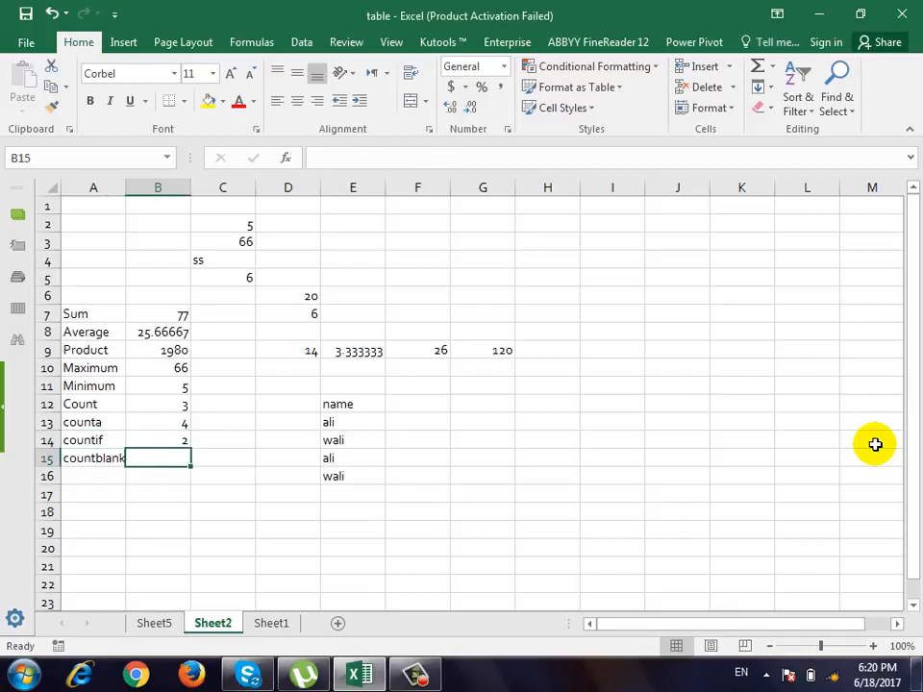
type("=")
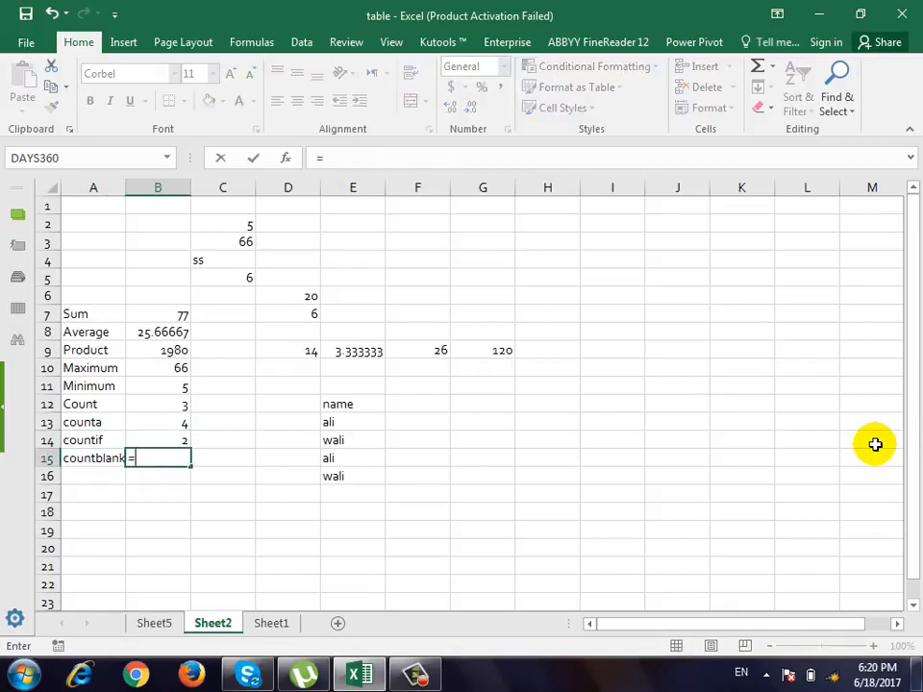
type("countbl")
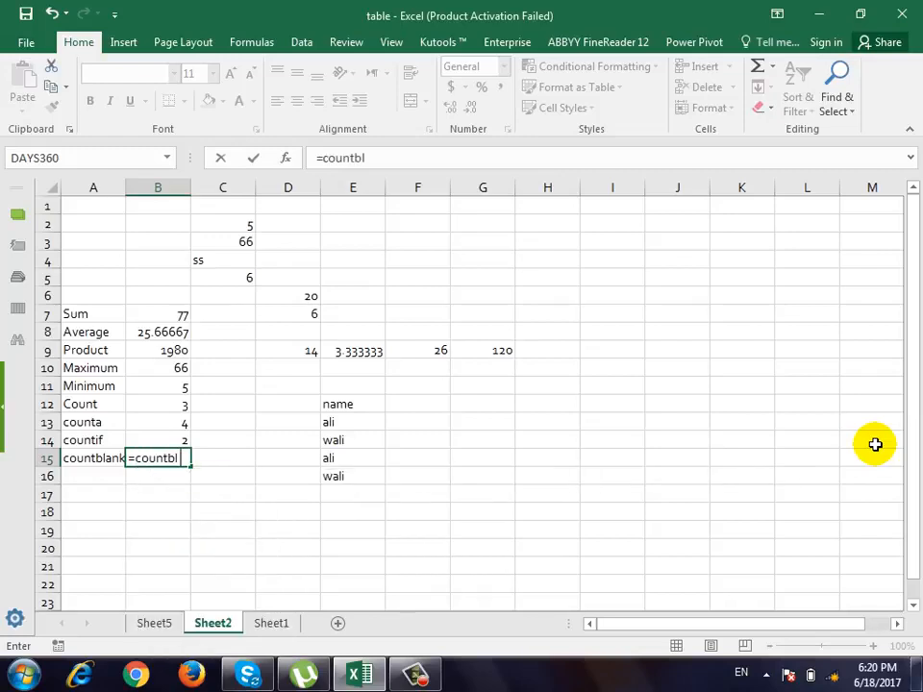
type("ank(")
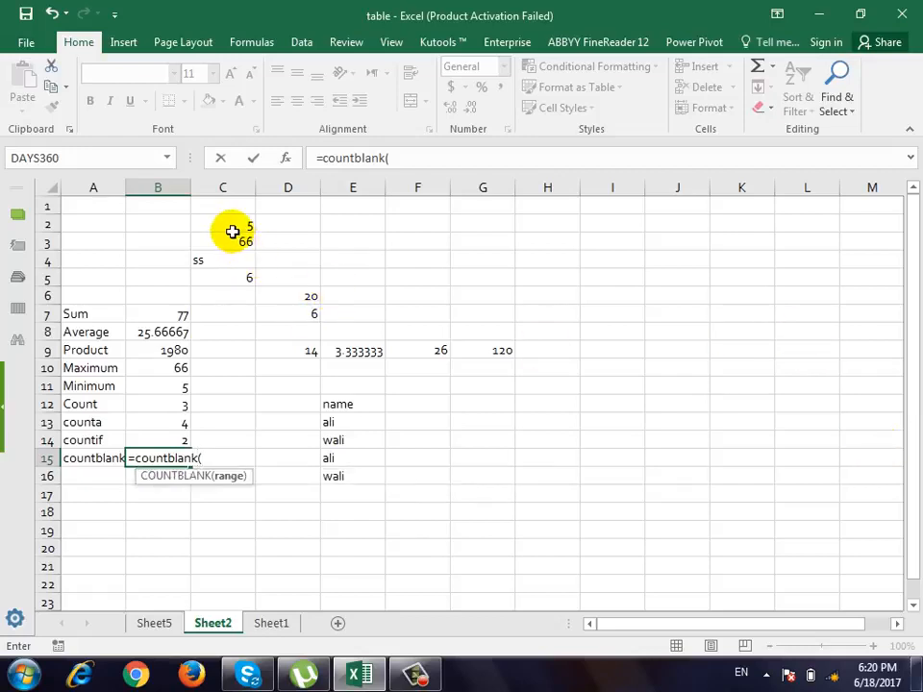
left_click_drag(233, 231, 306, 348)
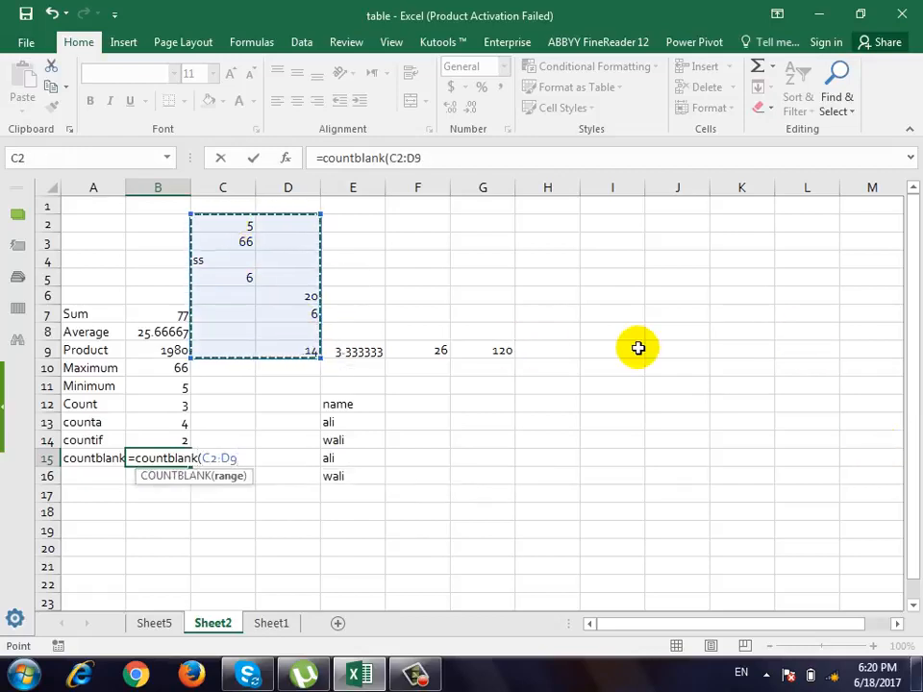
type(")")
key("Return")
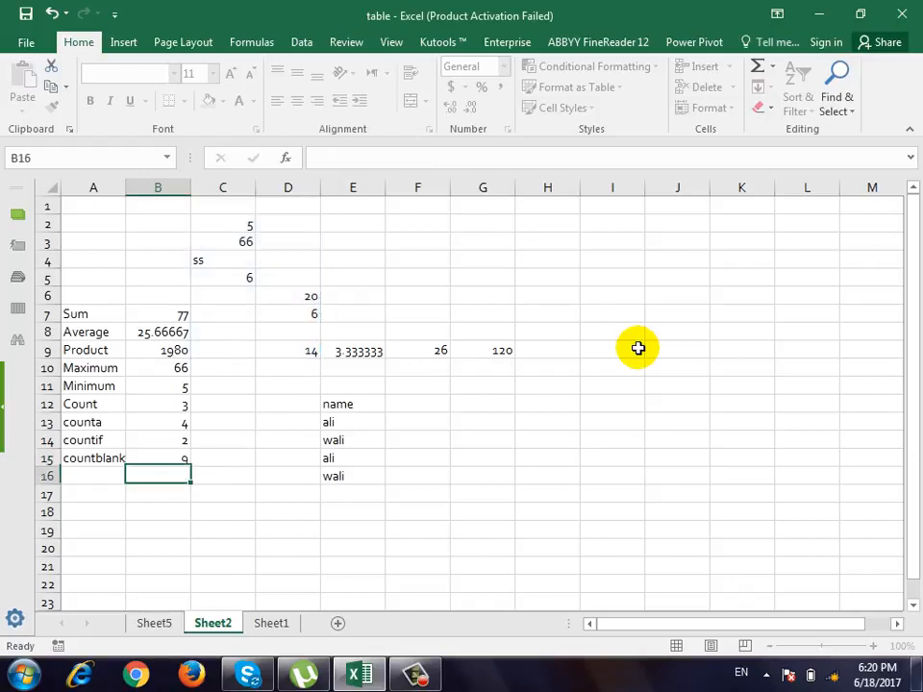
key("Up")
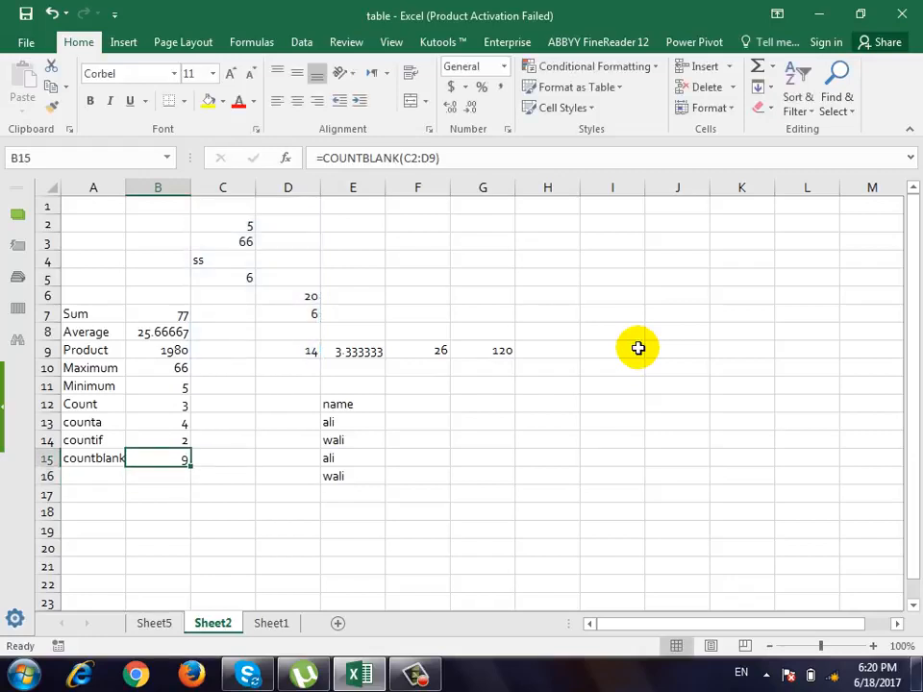
Enter the labels now, today, day, month and year in A16 through A20
key("Left")
key("Down")
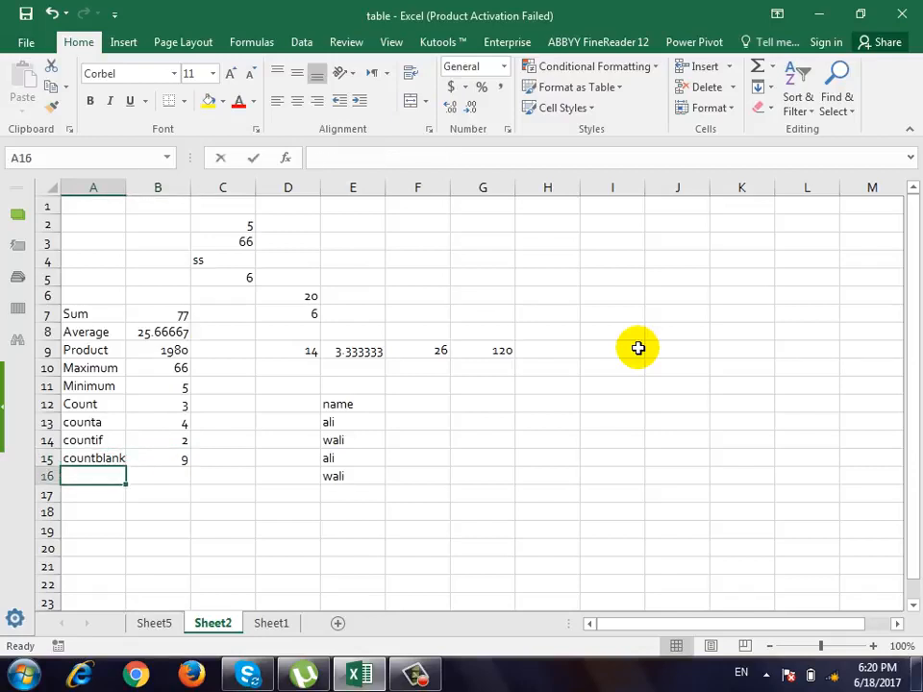
type("now")
key("Return")
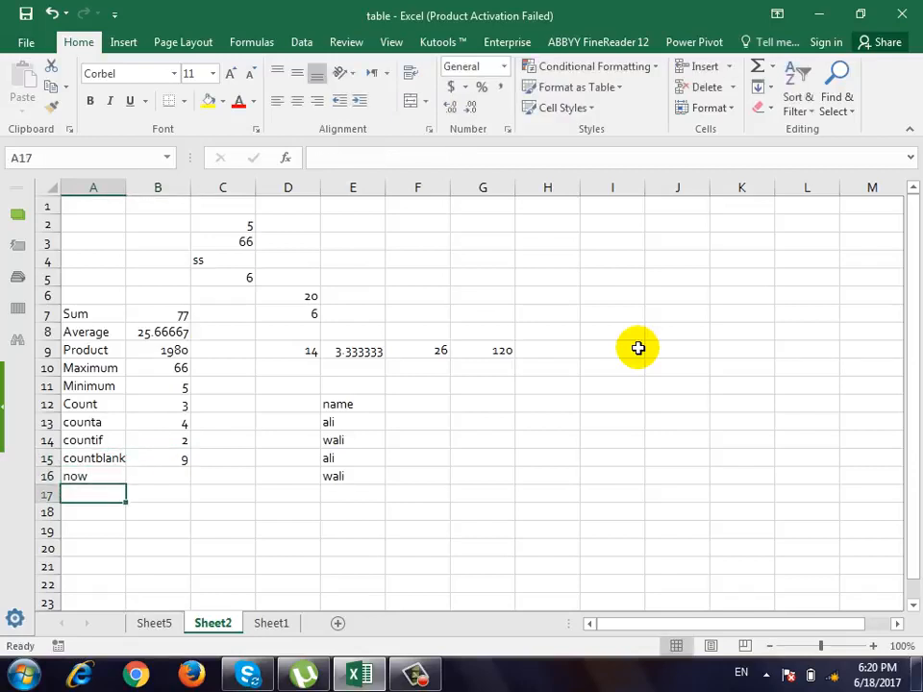
key("Right")
key("Up")
key("Down")
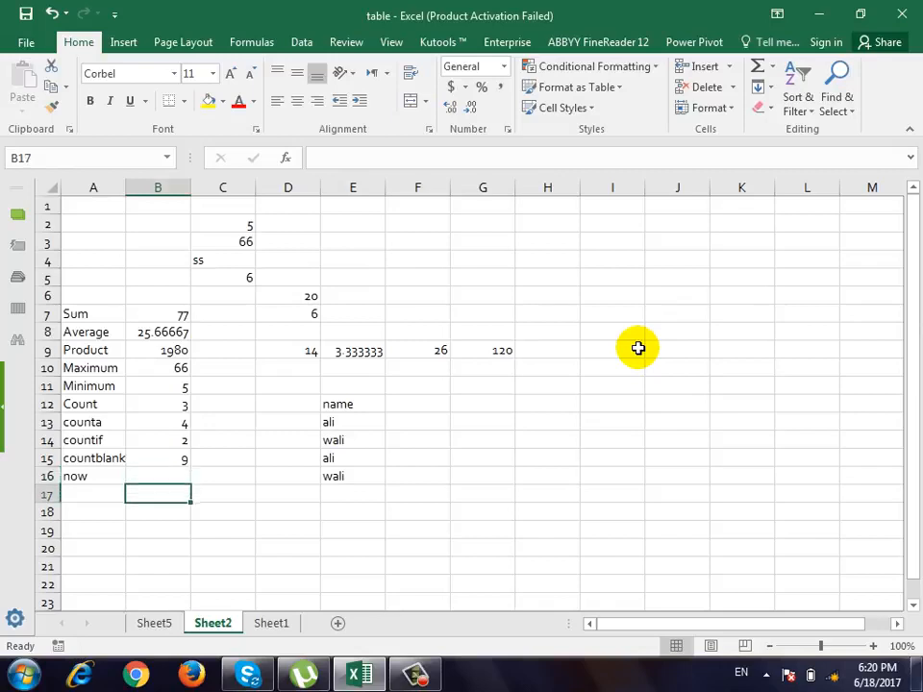
key("Left")
type("to")
key("BackSpace")
key("BackSpace")
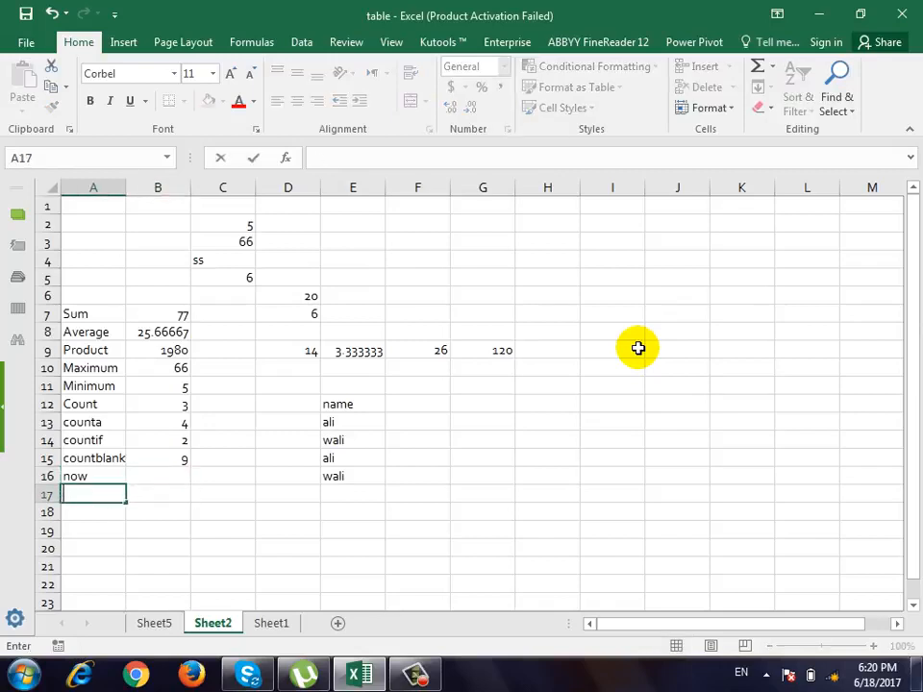
type("today")
key("Return")
type("day")
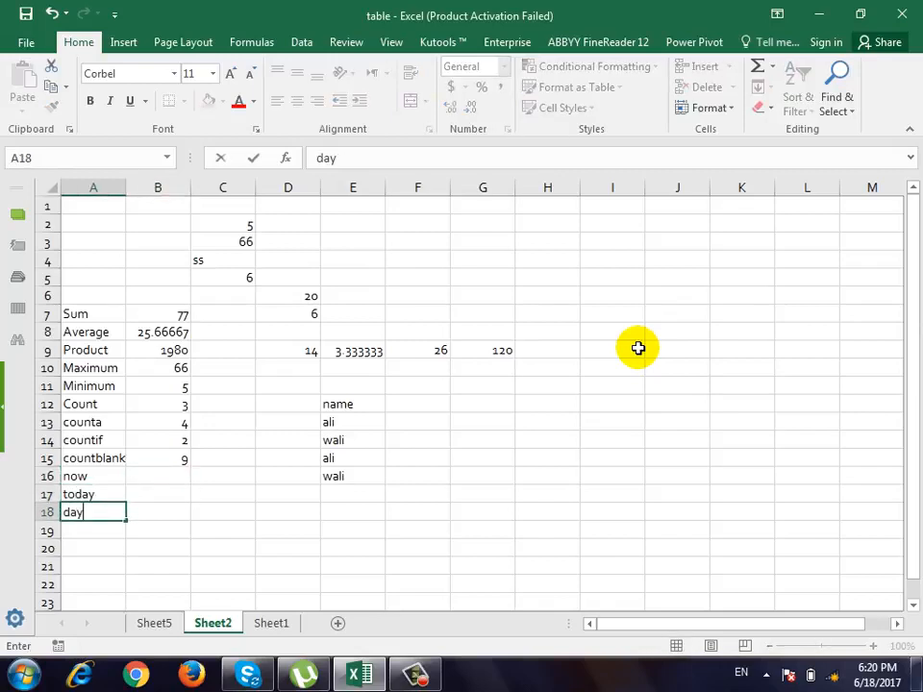
key("Return")
type("month")
key("Return")
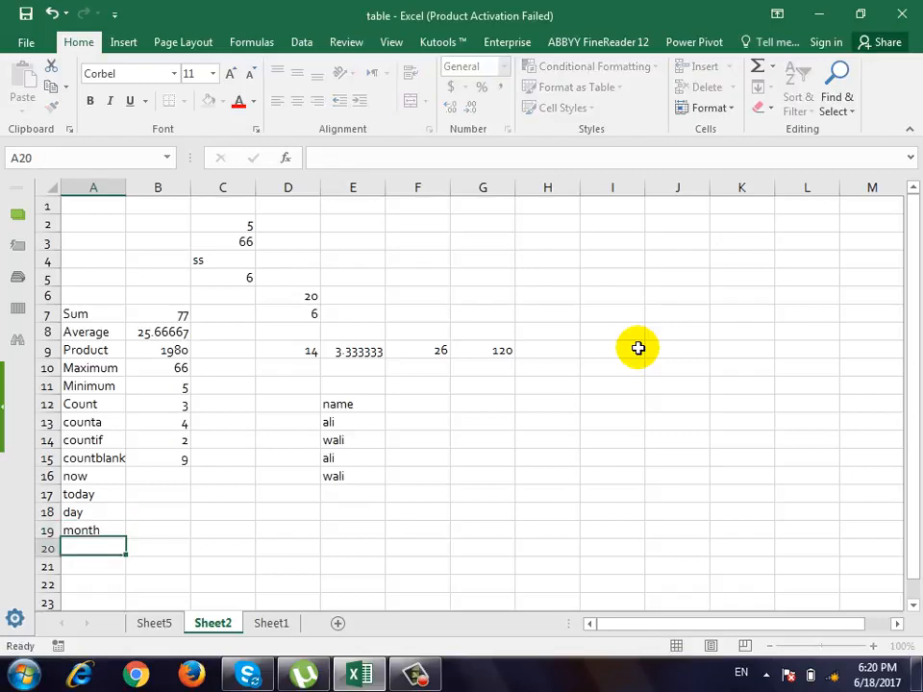
type("year")
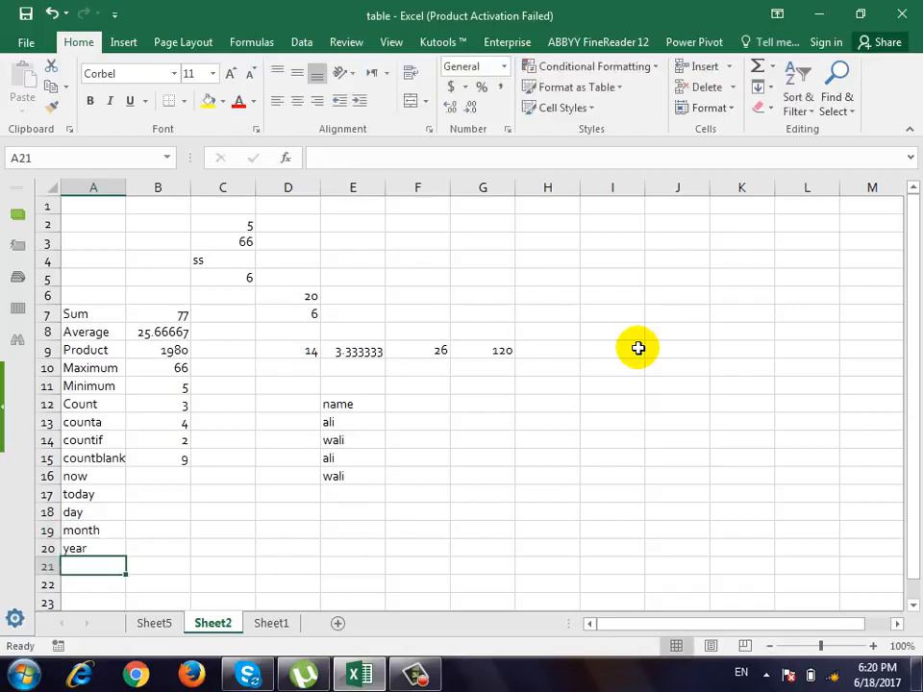
Enter the formula =now() in B16, beside the now label
key("Right")
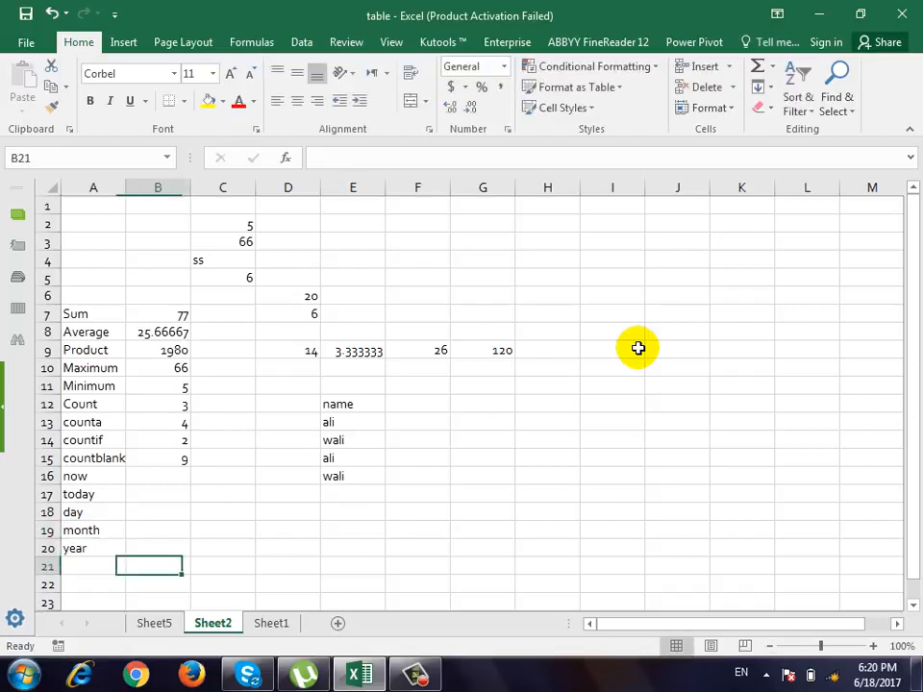
key("Up")
key("Up")
key("Up")
key("Up")
key("Up")
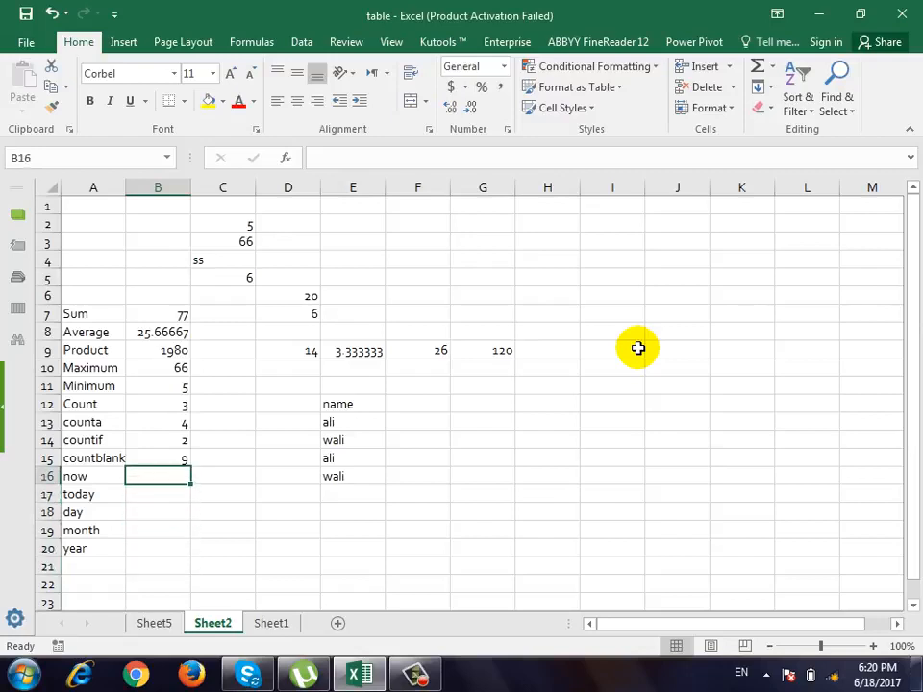
type("=now")
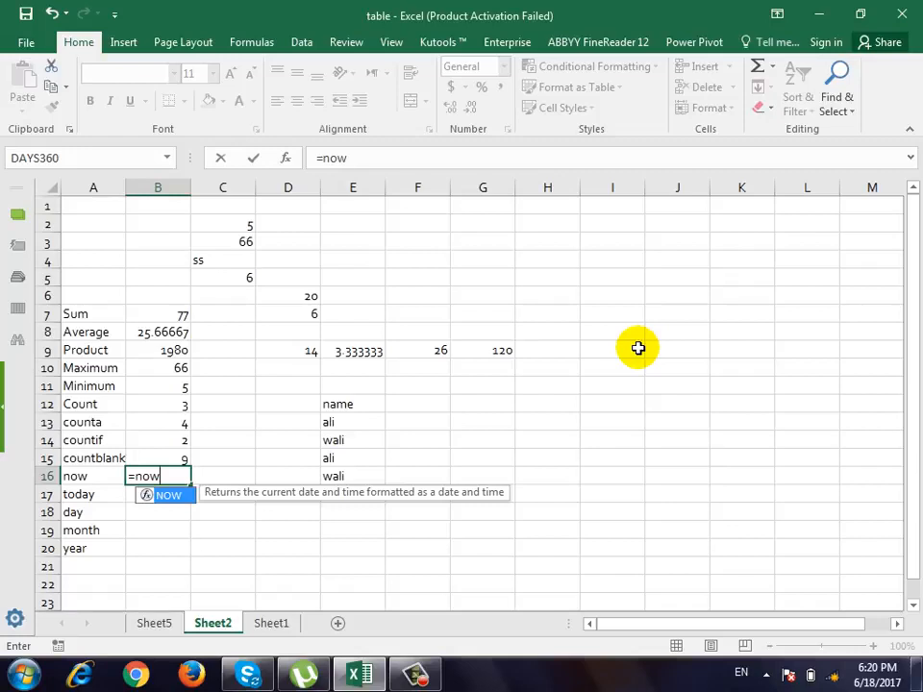
type("()")
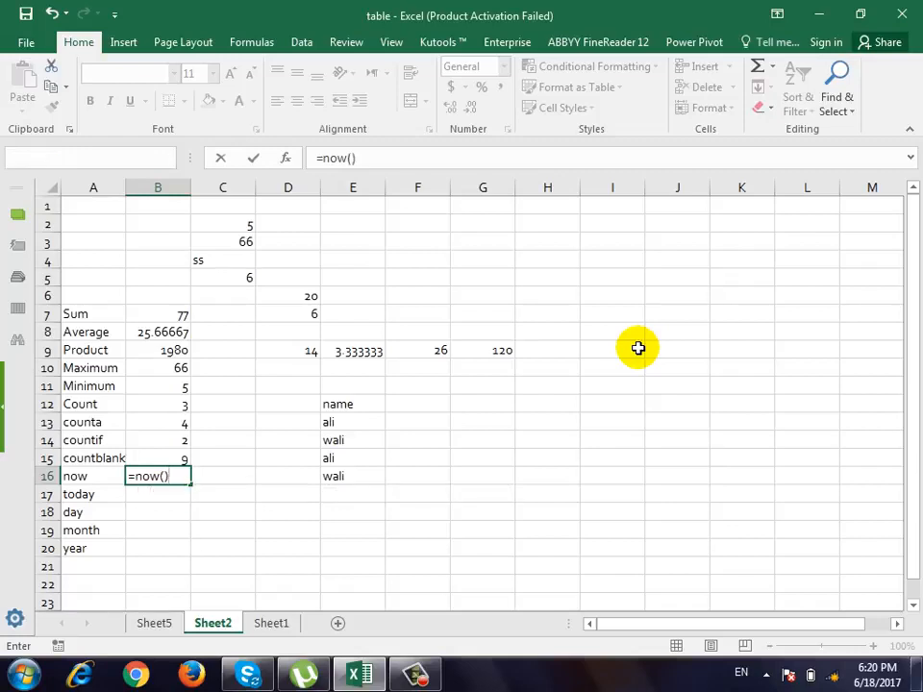
key("Return")
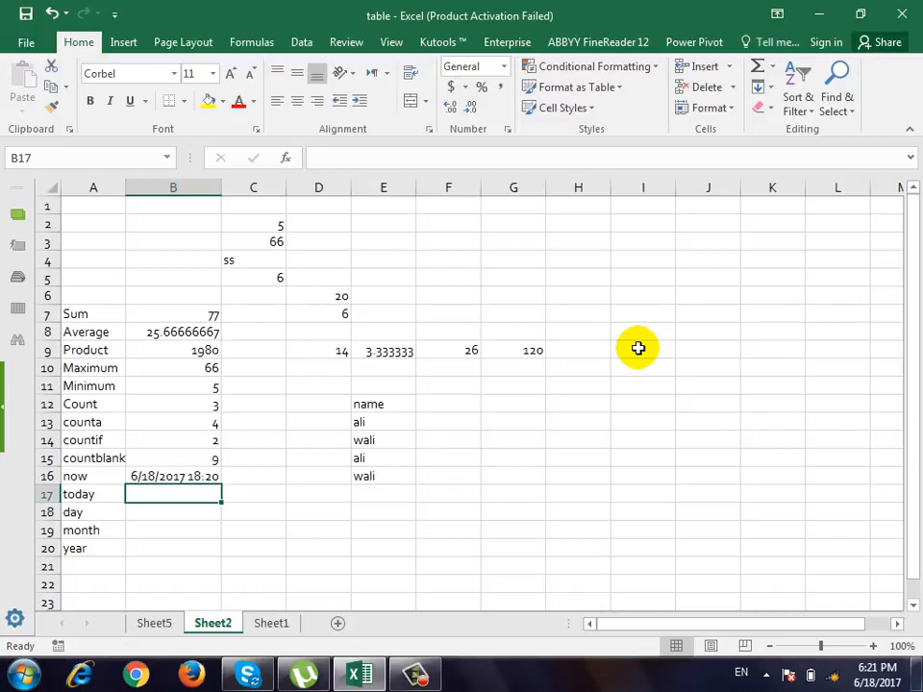
Try to enter the formula =today(now()) in B17, beside the today label
type("=today(")
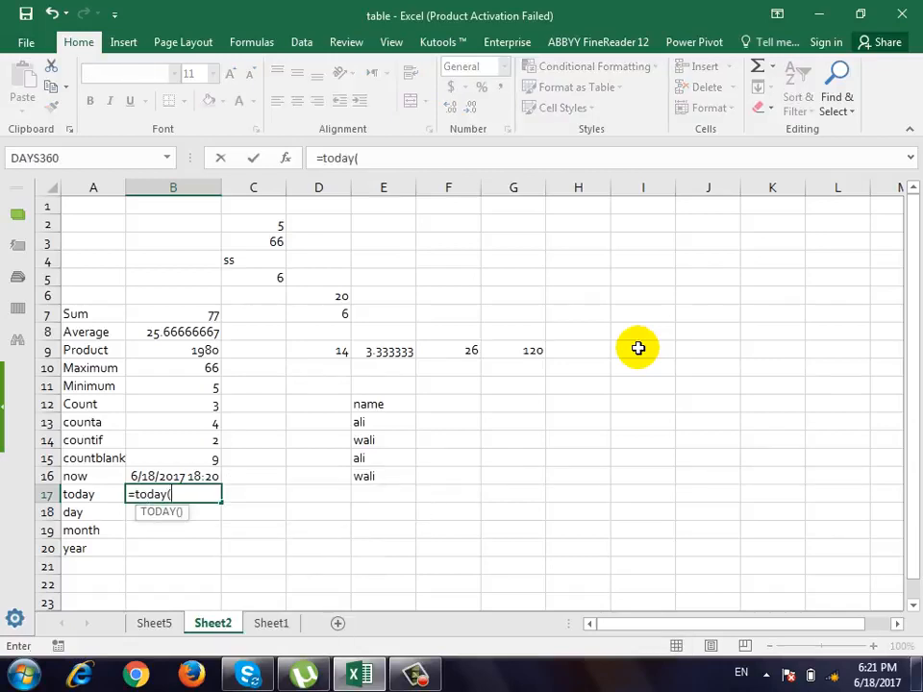
type("now)")
key("BackSpace")
type("(")
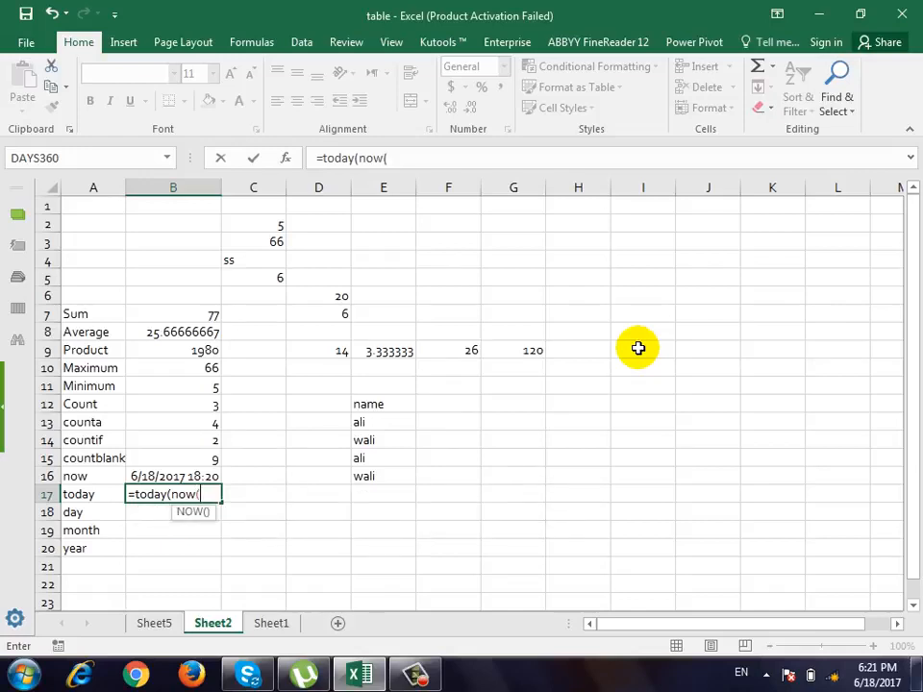
type("))")
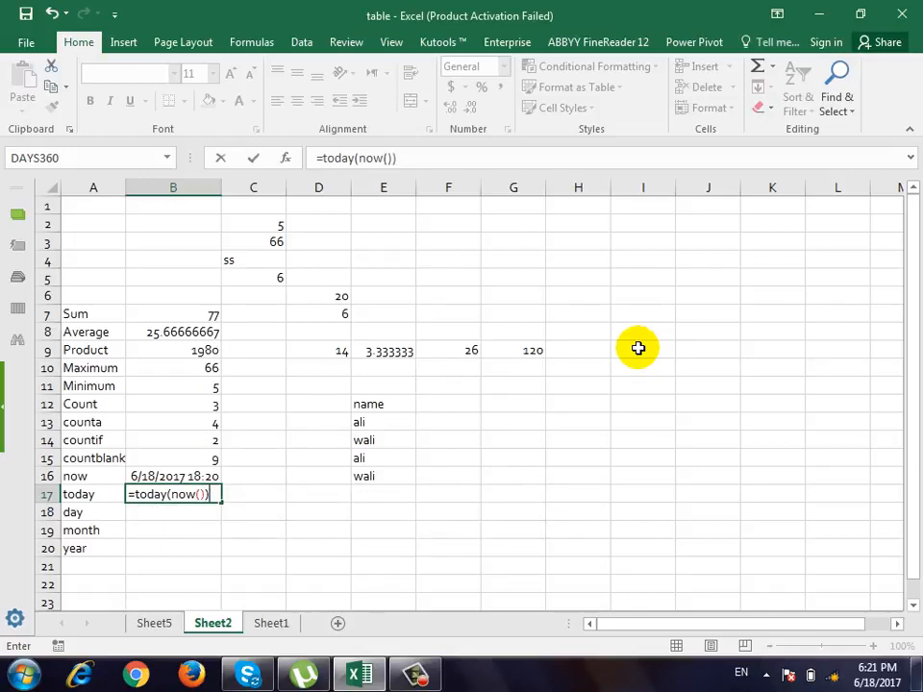
key("Return")
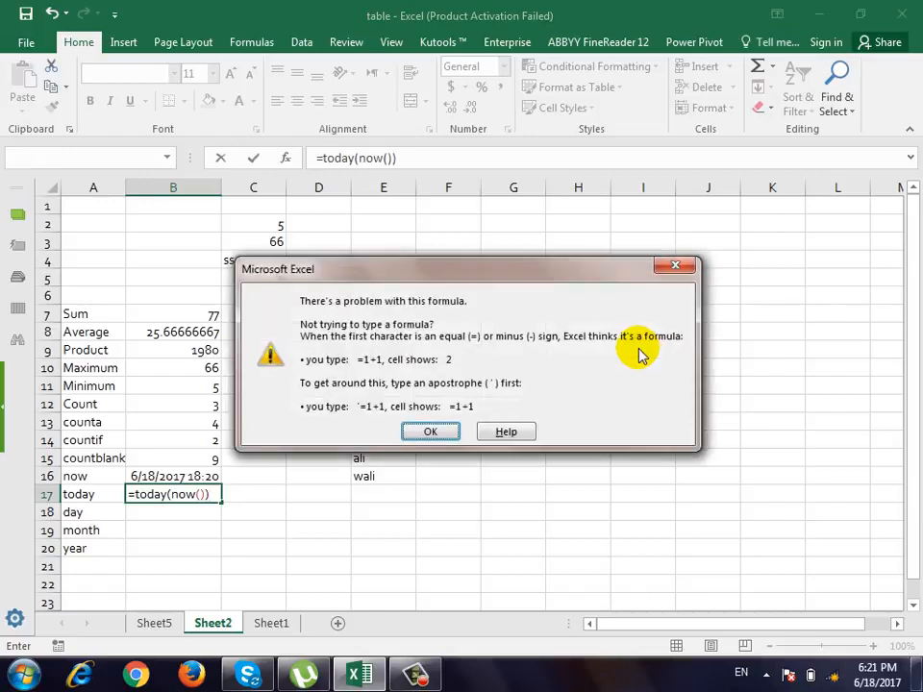
key("Return")
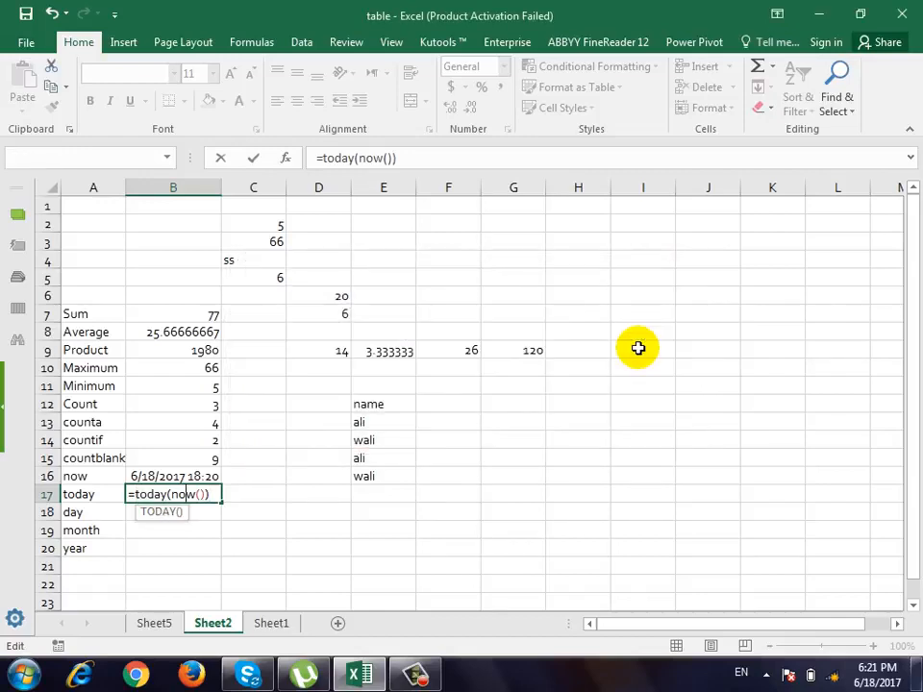
Remove the nested now function from the B17 formula and enter it as =TODAY()
key("BackSpace")
key("BackSpace")
key("BackSpace")
key("BackSpace")
key("BackSpace")
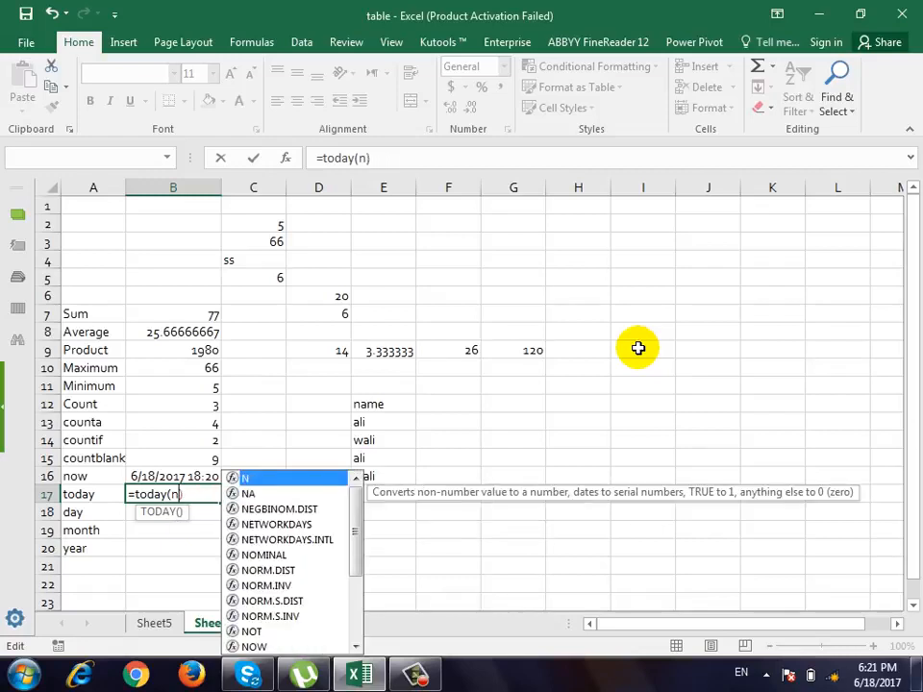
key("Return")
key("Up")
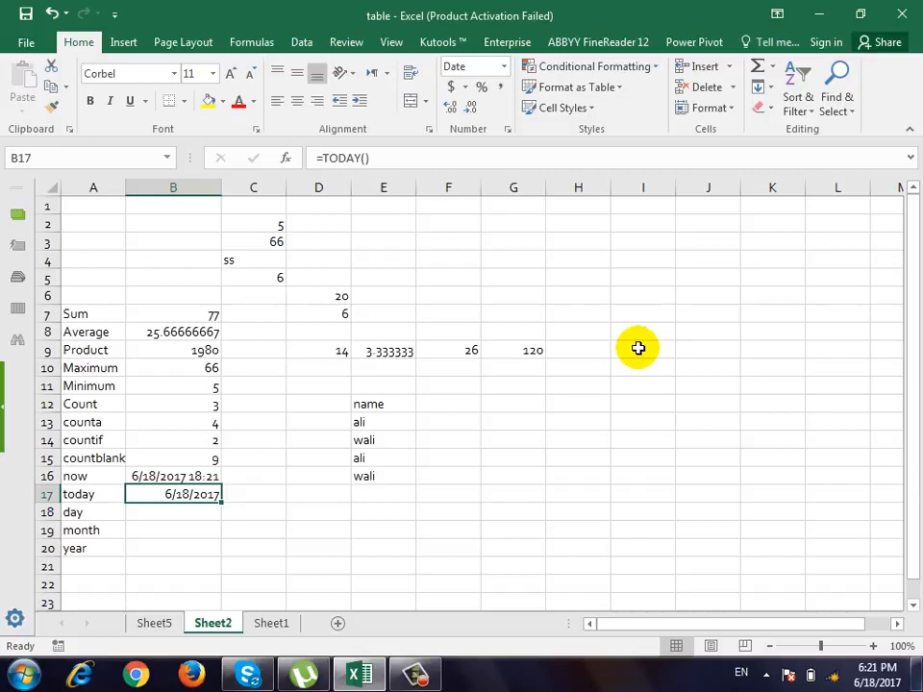
Enter the formula =day(now()) in B18, beside the day label
key("Down")
type("=")
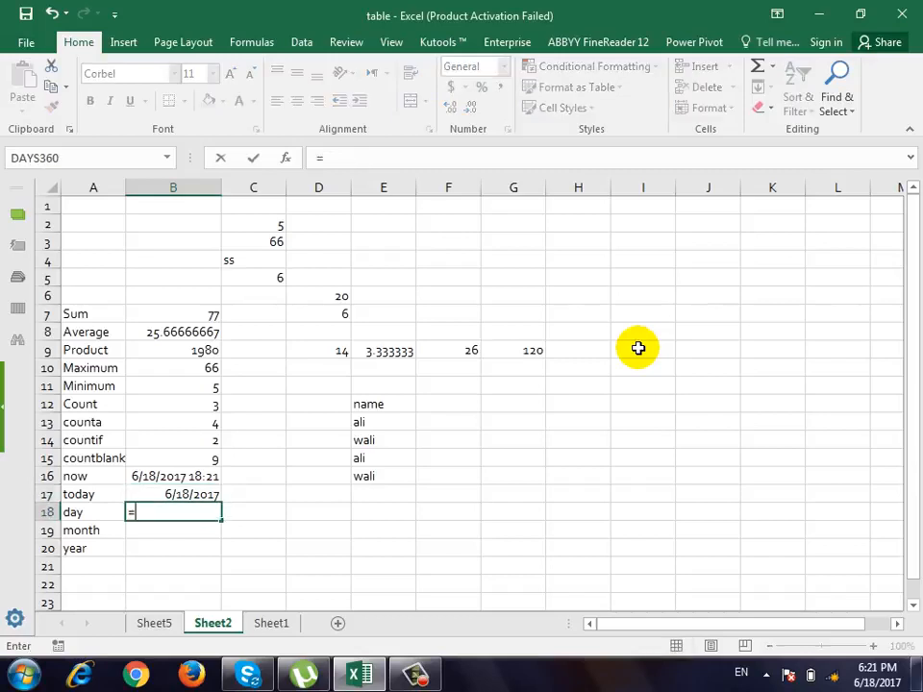
type("day(now())")
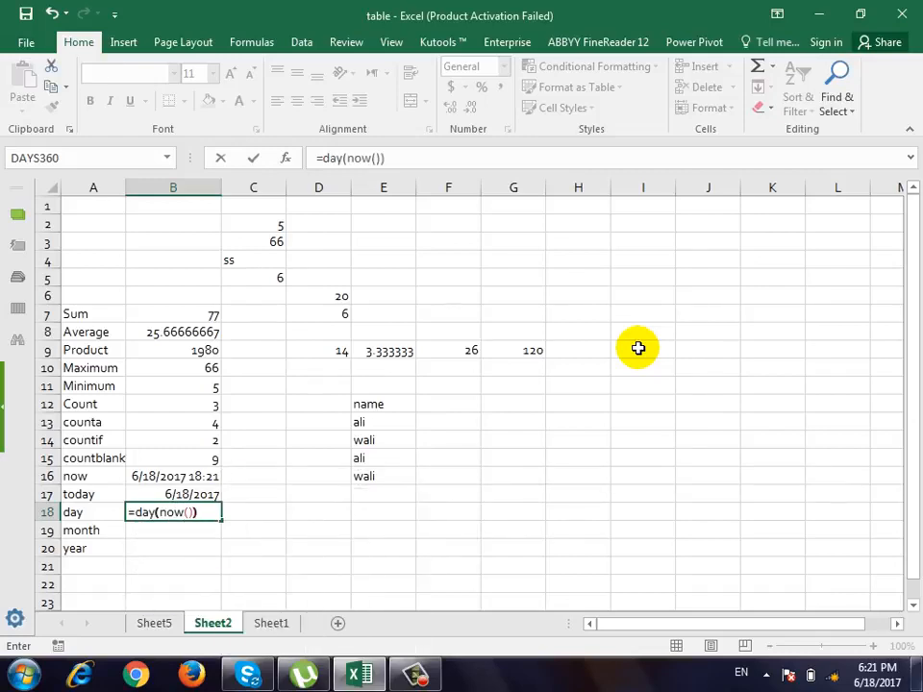
key("Return")
key("Up")
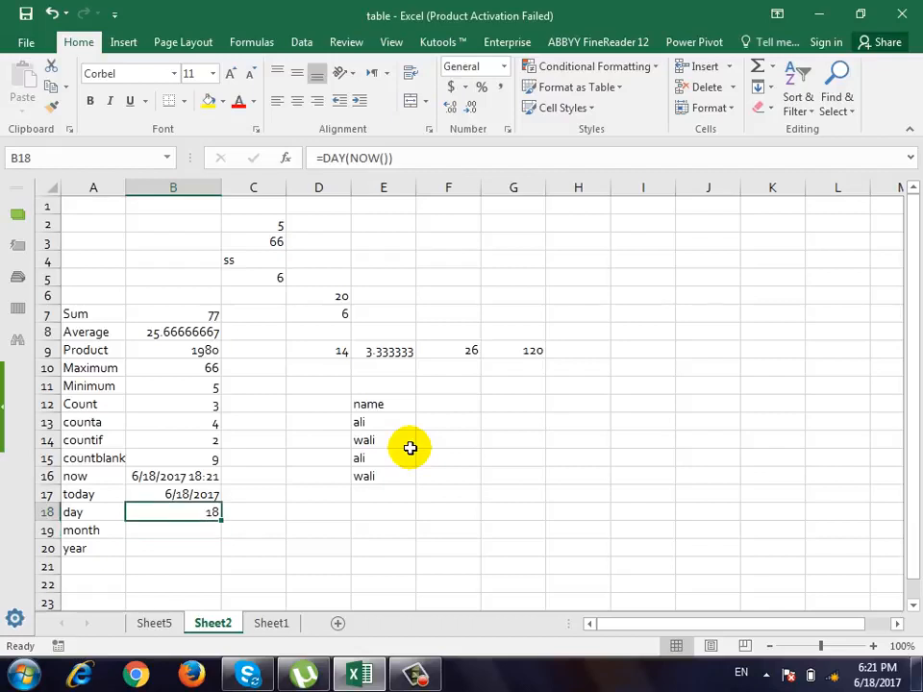
Enter the formula =month(now()) in B19, beside the month label
key("Down")
type("=")
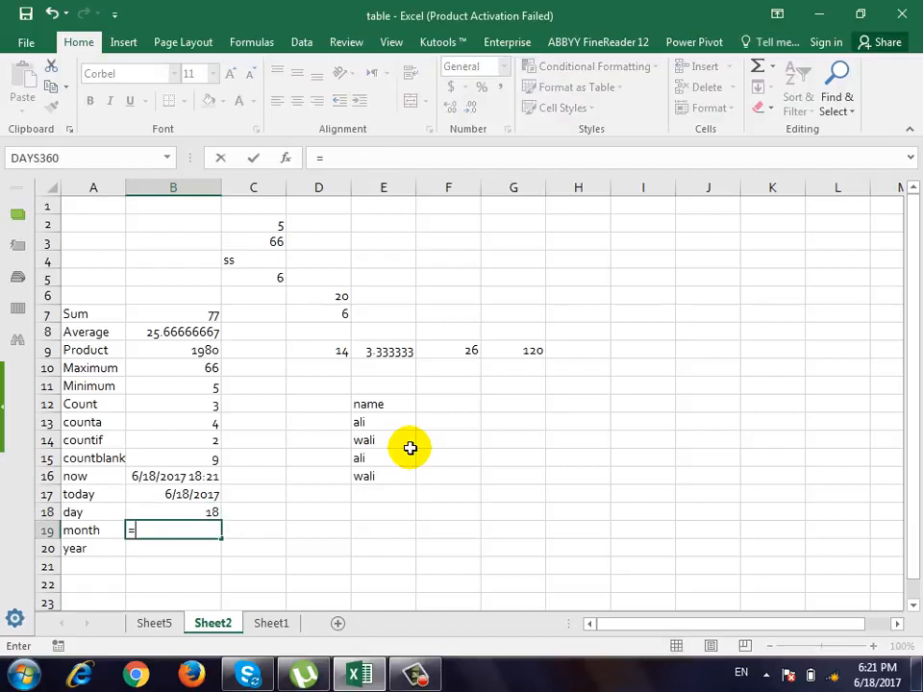
type("month(")
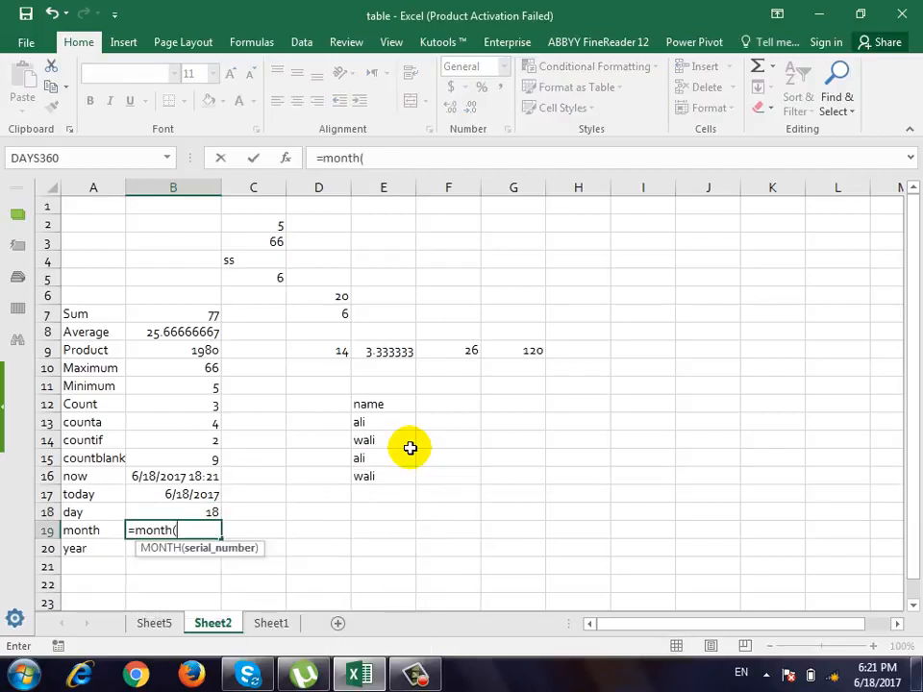
type("now())")
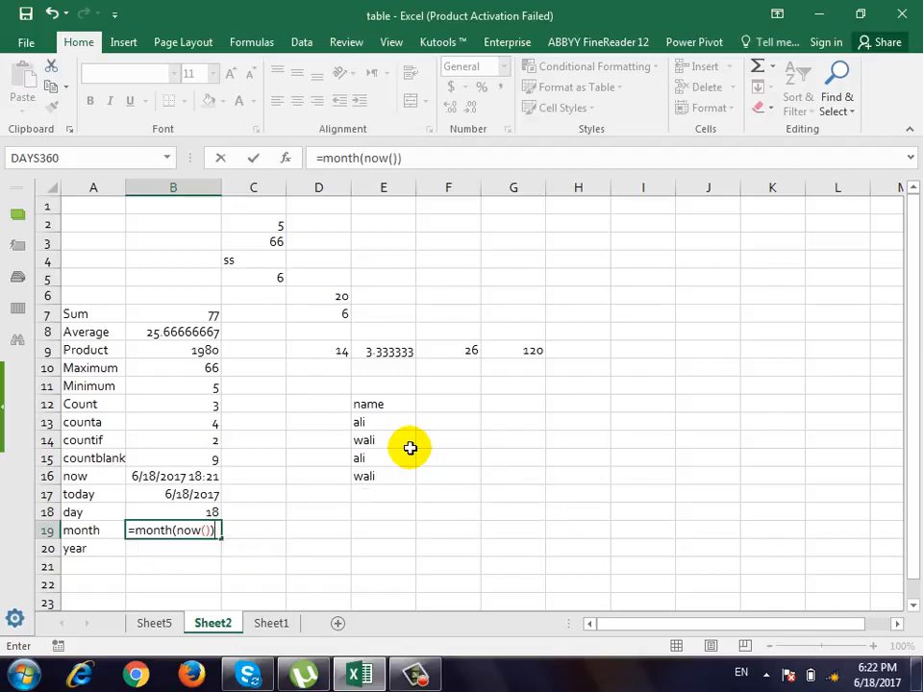
key("Return")
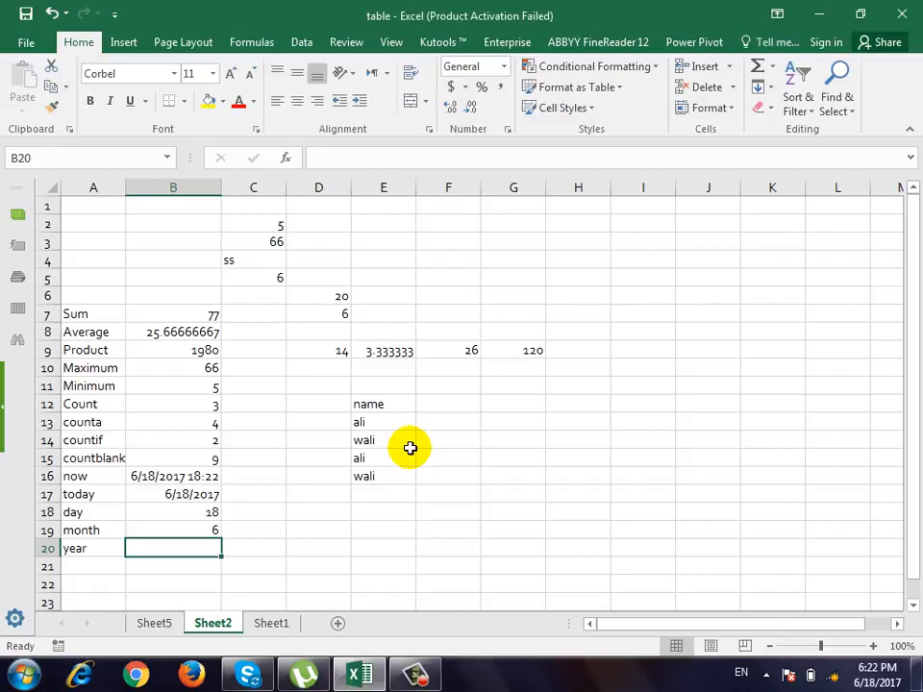
Enter the formula =year(now()) in B20, beside the year label
type("=year(now")
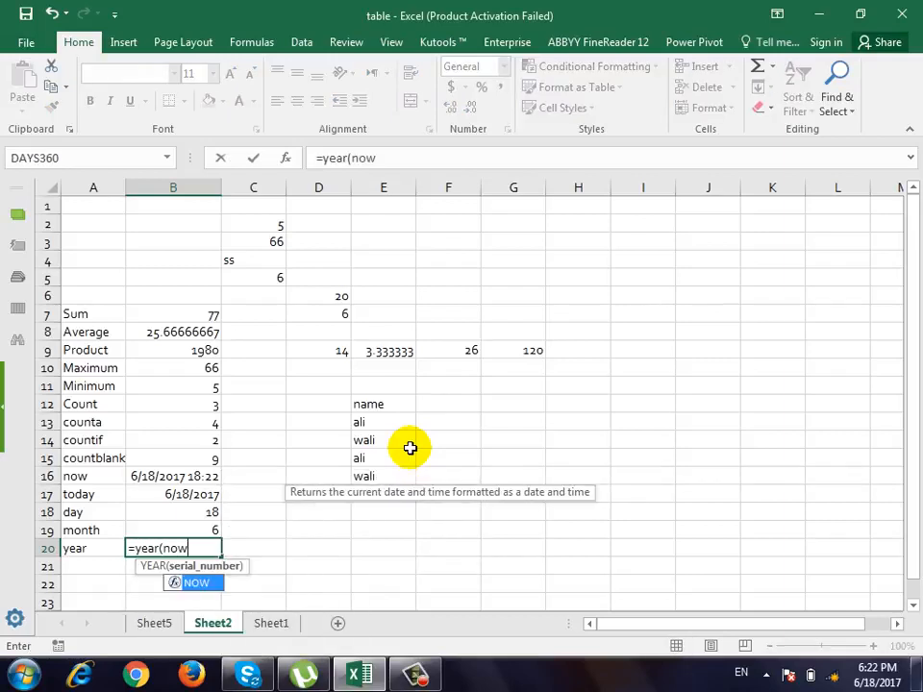
type("())")
key("Return")
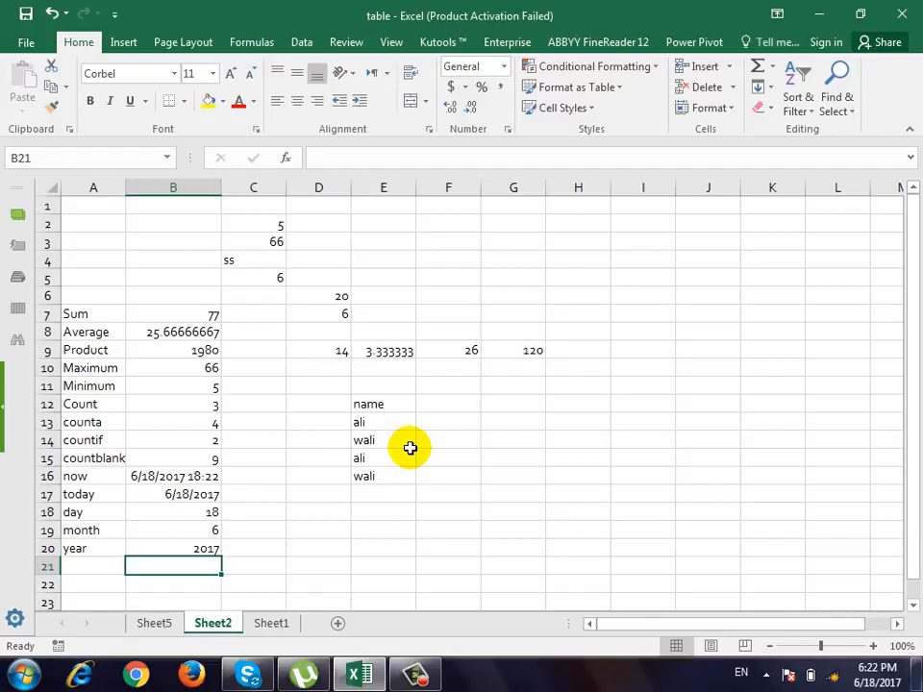
left_click(419, 674)
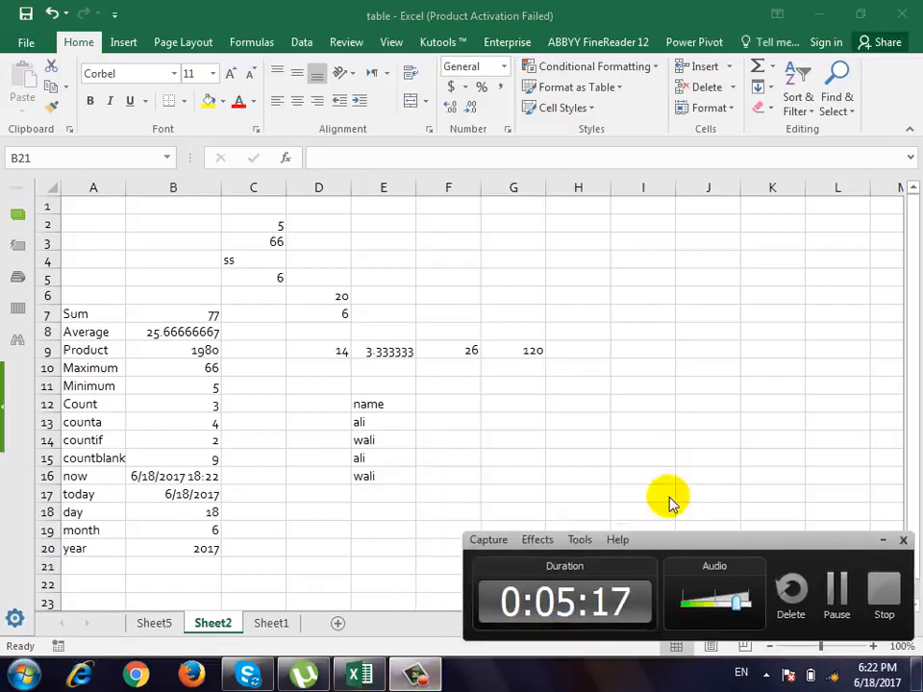